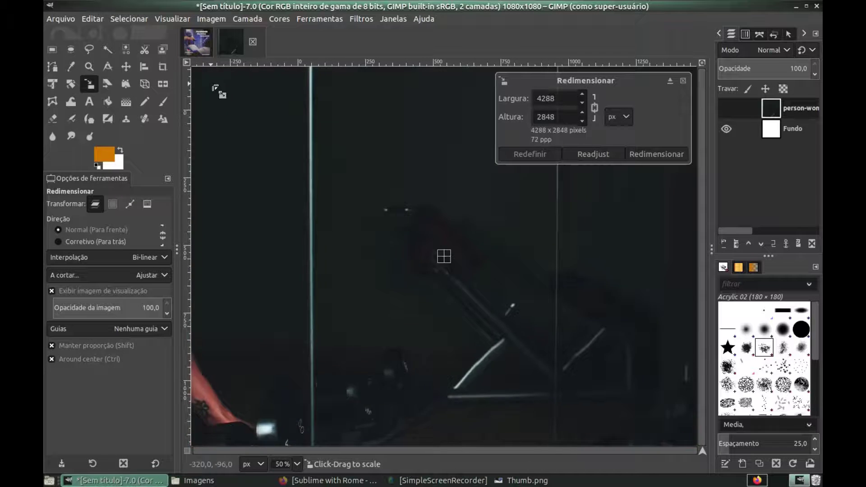
- Scale the gym photo to fit across the top of the canvas and brighten it with Curves
{"action": "left_click_drag", "start_coordinate": [215, 88], "coordinate": [348, 180]}
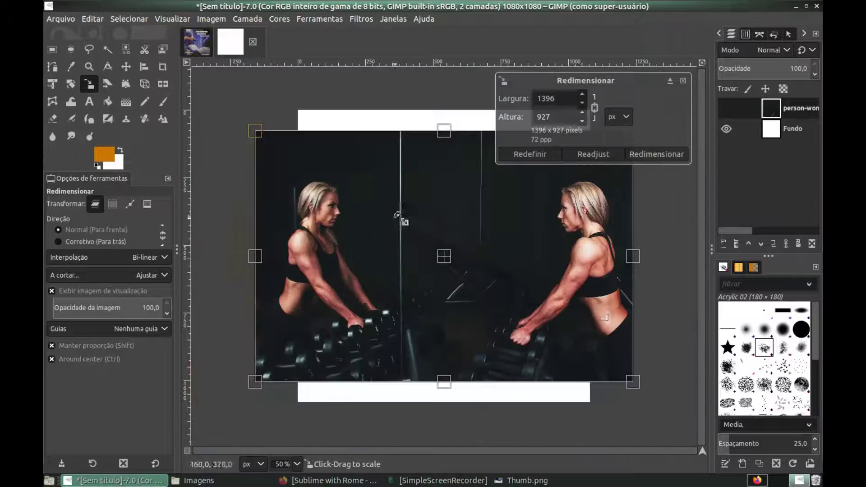
{"action": "key", "text": "Return"}
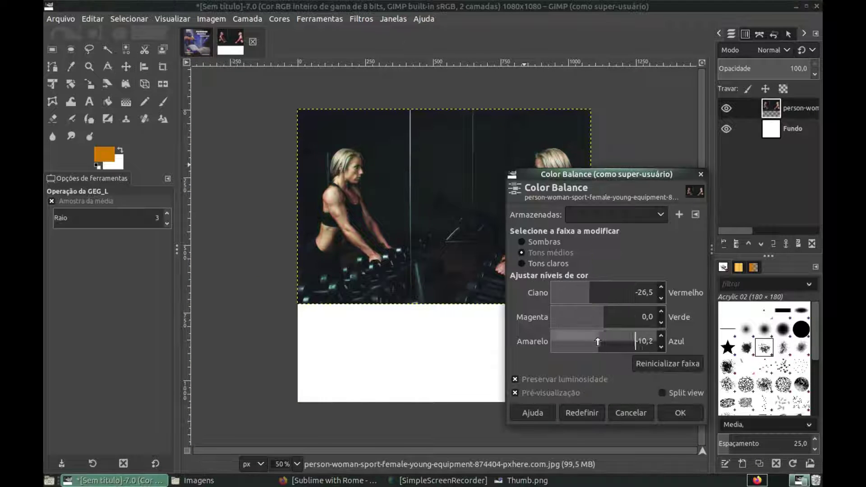
{"action": "left_click", "coordinate": [298, 160]}
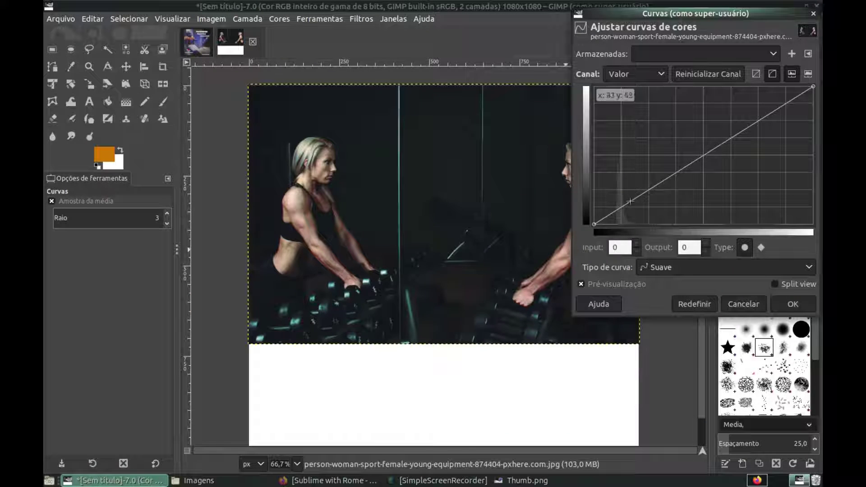
{"action": "left_click", "coordinate": [790, 304]}
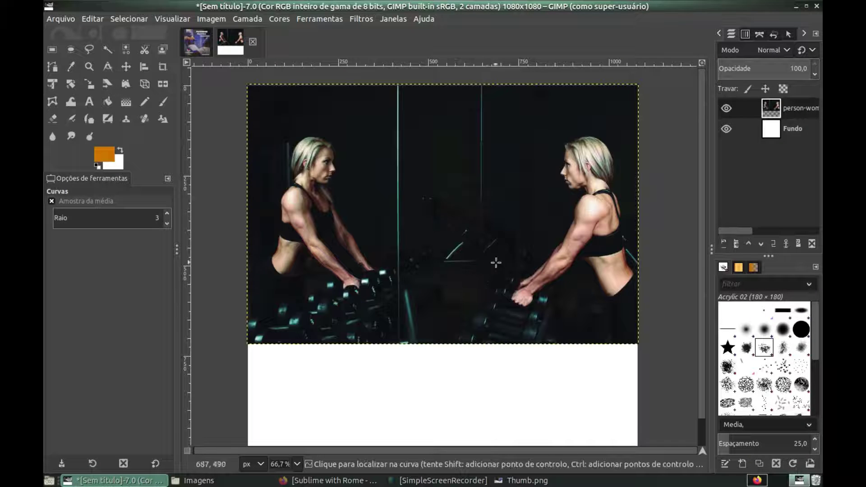
{"action": "key", "text": "b"}
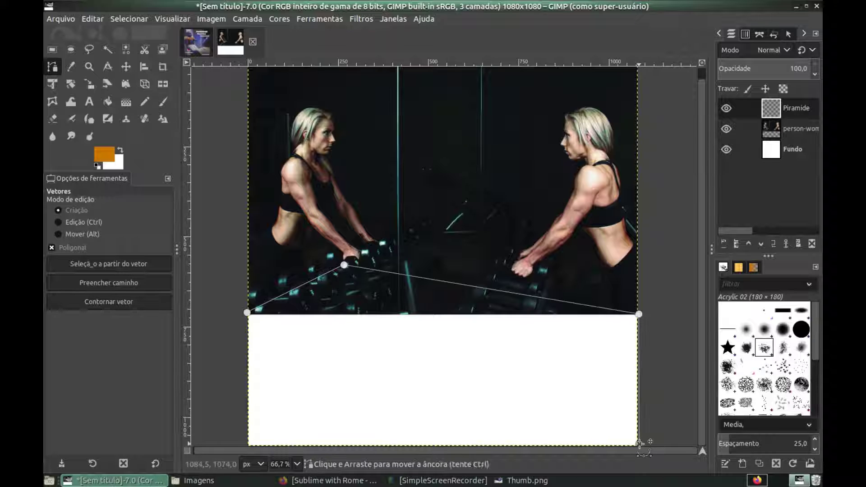
- Raise the peak of the panel outline, convert it to a selection and fill it orange
{"action": "key", "text": "minus"}
{"action": "left_click_drag", "start_coordinate": [417, 267], "coordinate": [418, 258]}
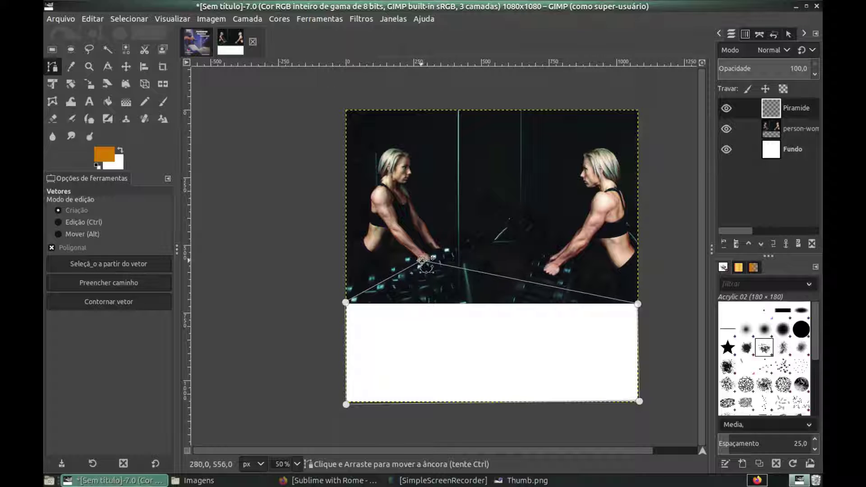
{"action": "right_click", "coordinate": [426, 345]}
{"action": "key", "text": "shift+v"}
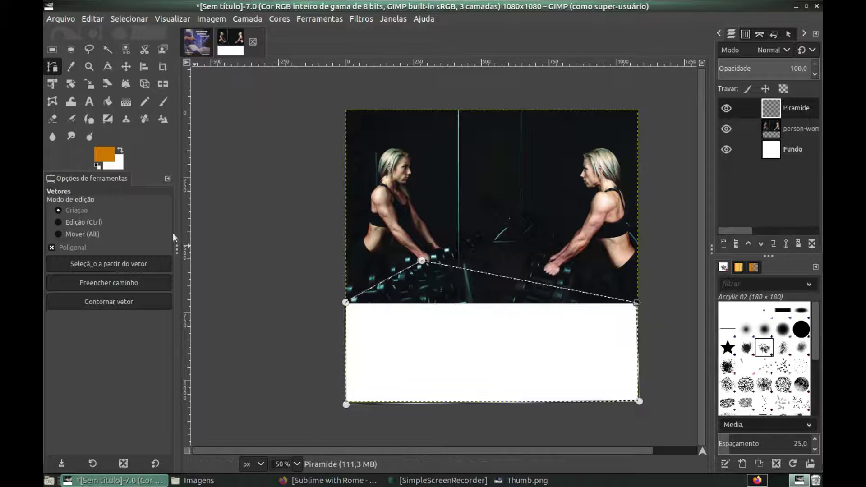
{"action": "key", "text": "ctrl+comma"}
{"action": "key", "text": "ctrl+z"}
- Align the panel outline's corners to the canvas, clear the selection and fit Piramide to canvas
{"action": "left_click_drag", "start_coordinate": [636, 302], "coordinate": [639, 303]}
{"action": "left_click_drag", "start_coordinate": [345, 302], "coordinate": [344, 301]}
{"action": "left_click_drag", "start_coordinate": [346, 405], "coordinate": [344, 403]}
{"action": "left_click_drag", "start_coordinate": [104, 155], "coordinate": [431, 316]}
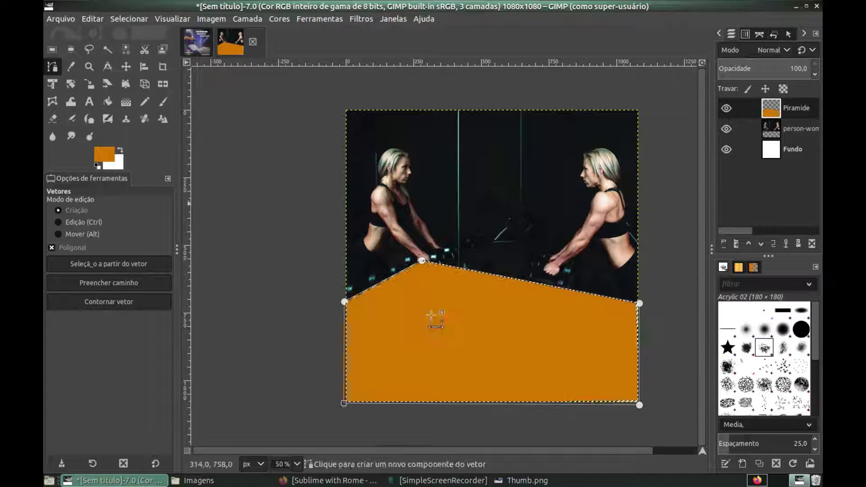
{"action": "key", "text": "ctrl+shift+a"}
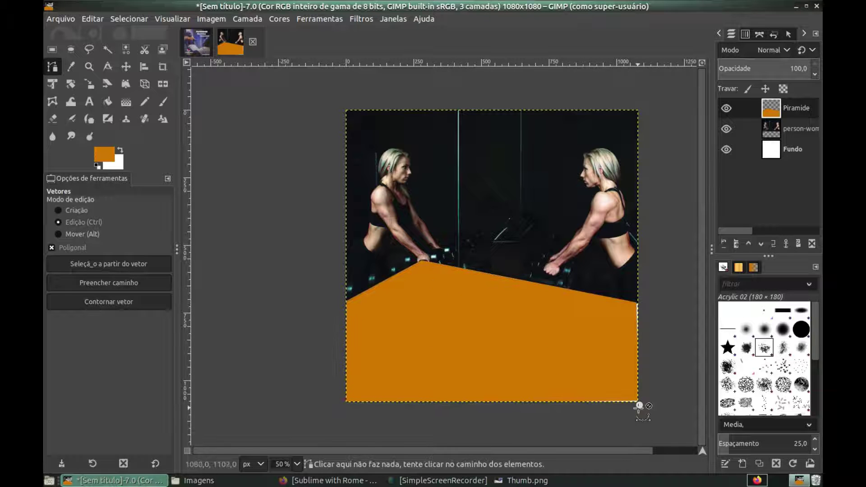
{"action": "key", "text": "shift+s"}
{"action": "left_click", "coordinate": [496, 352]}
{"action": "key", "text": "Return"}
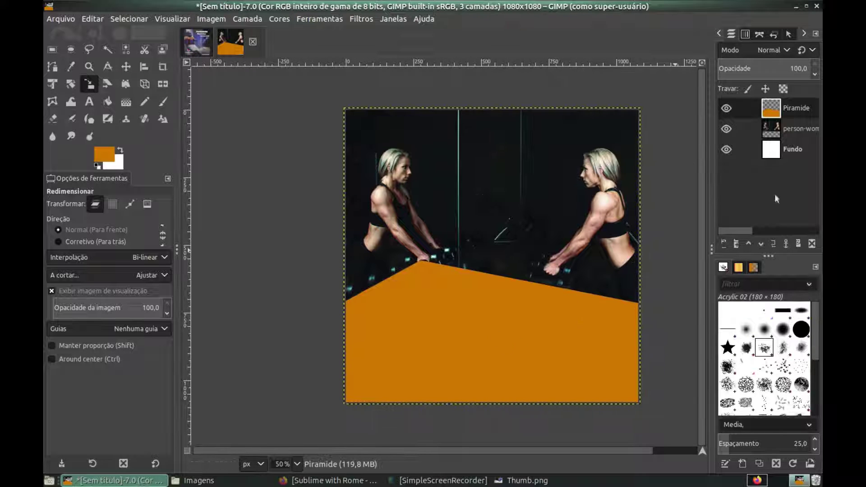
- Apply a Sombra projetada drop shadow offset up-left at 0.5 opacity to the orange panel
{"action": "right_click", "coordinate": [419, 324]}
{"action": "left_click", "coordinate": [743, 346]}
{"action": "left_click_drag", "start_coordinate": [640, 248], "coordinate": [576, 249]}
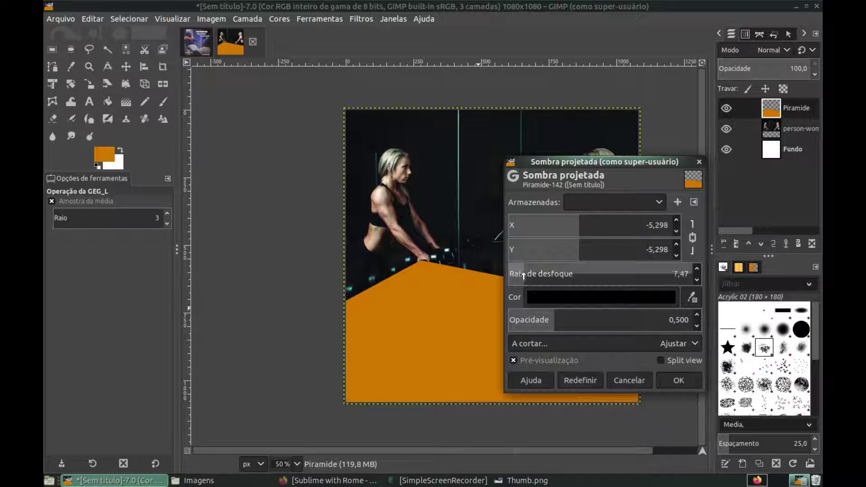
{"action": "left_click", "coordinate": [672, 378]}
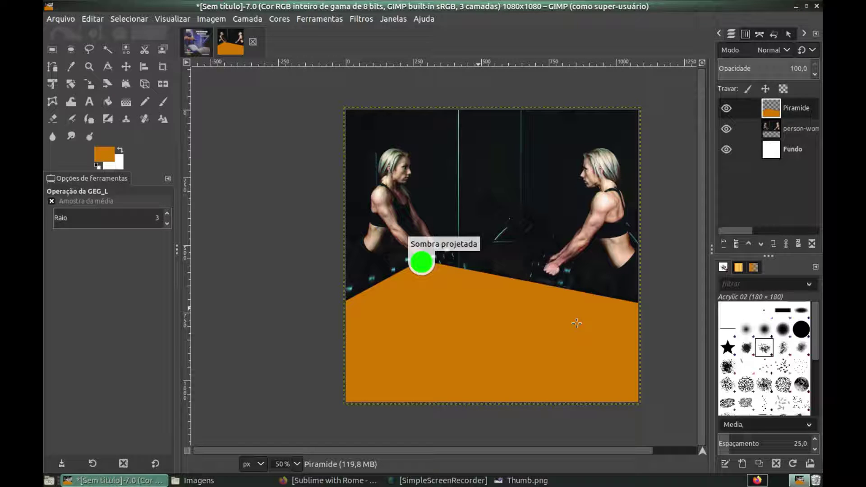
{"action": "key", "text": "Return"}
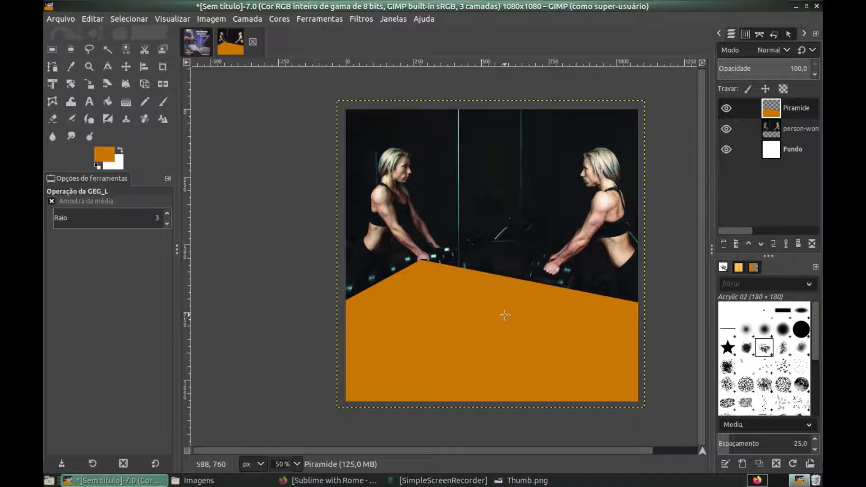
{"action": "scroll", "coordinate": [505, 315], "scroll_direction": "right", "scroll_amount": 2}
- Duplicate the orange panel, fill the copy white and nudge it down to leave an orange edge
{"action": "key", "text": "shift+ctrl+d"}
{"action": "key", "text": "x"}
{"action": "right_click", "coordinate": [447, 177]}
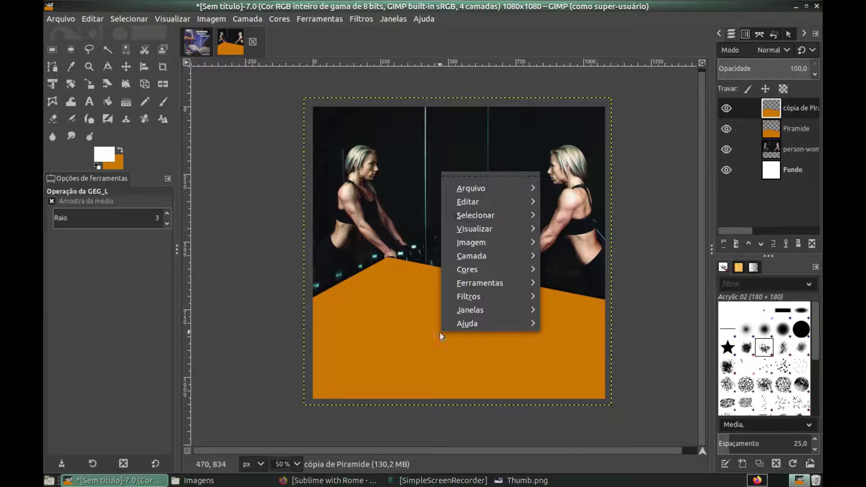
{"action": "left_click", "coordinate": [568, 278]}
{"action": "left_click", "coordinate": [476, 314]}
{"action": "key", "text": "ctrl+comma"}
{"action": "key", "text": "m"}
{"action": "key", "text": "Down"}
{"action": "key", "text": "Down"}
{"action": "key", "text": "Down"}
{"action": "key", "text": "Down"}
{"action": "key", "text": "Down"}
{"action": "key", "text": "Down"}
- Drop the techno07 hexagon texture into the banner and rotate it -90 degrees
{"action": "left_click", "coordinate": [198, 480]}
{"action": "left_click_drag", "start_coordinate": [522, 183], "coordinate": [451, 271]}
{"action": "left_click", "coordinate": [469, 311]}
{"action": "key", "text": "shift+s"}
{"action": "left_click", "coordinate": [532, 205]}
{"action": "key", "text": "shift+r"}
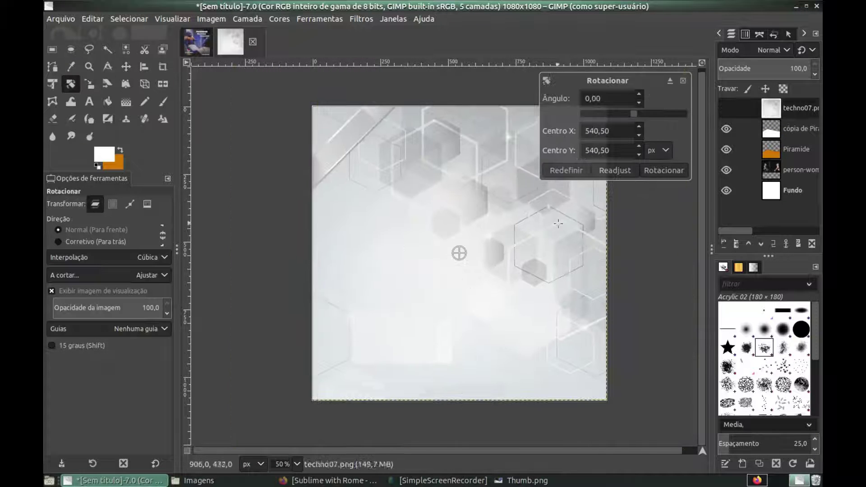
{"action": "type", "text": "-90"}
{"action": "key", "text": "Tab"}
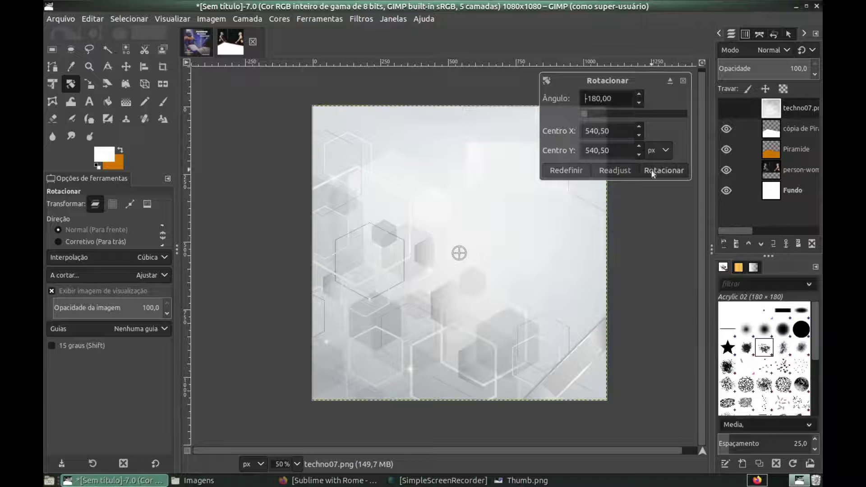
{"action": "left_click", "coordinate": [663, 170]}
- Set the techno07 layer to Multiplicar mode and enlarge it to cover the canvas
{"action": "left_click", "coordinate": [771, 49]}
{"action": "left_click", "coordinate": [740, 232]}
{"action": "key", "text": "shift+s"}
{"action": "left_click", "coordinate": [321, 248]}
{"action": "left_click_drag", "start_coordinate": [321, 247], "coordinate": [260, 253]}
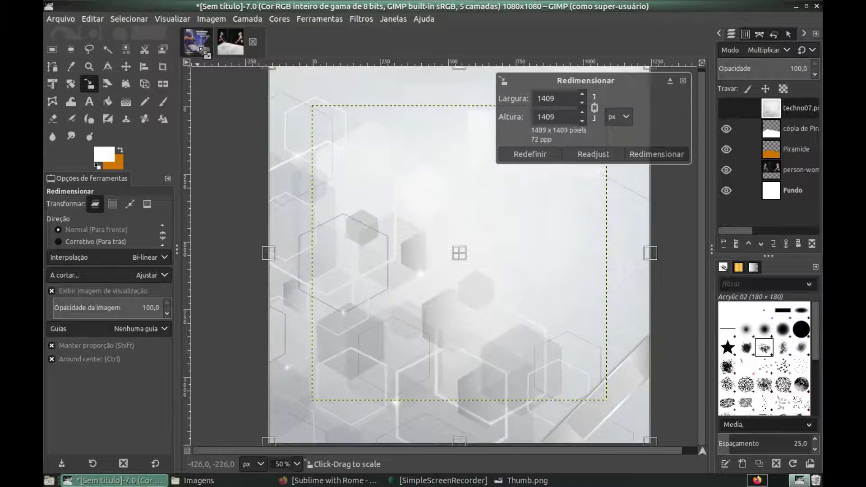
{"action": "left_click", "coordinate": [657, 154]}
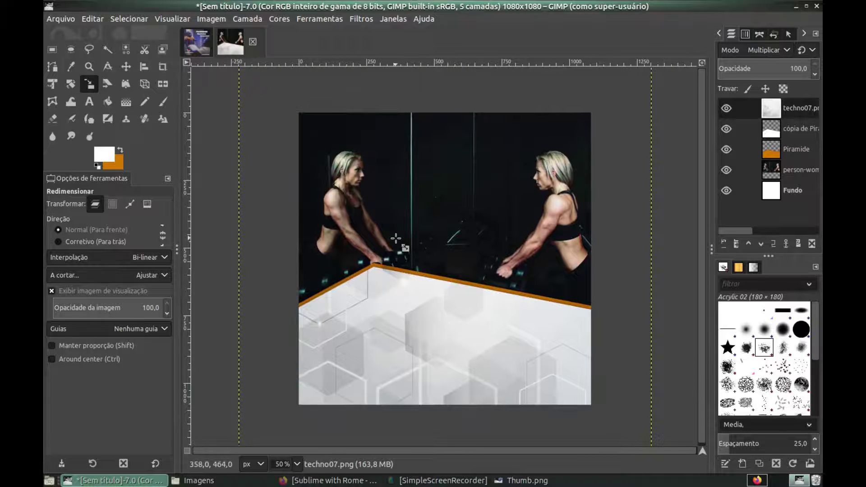
- Mask the texture with the panel outline and lower its opacity to 70
{"action": "key", "text": "b"}
{"action": "key", "text": "shift+v"}
{"action": "right_click", "coordinate": [372, 179]}
{"action": "left_click", "coordinate": [387, 338]}
{"action": "key", "text": "Return"}
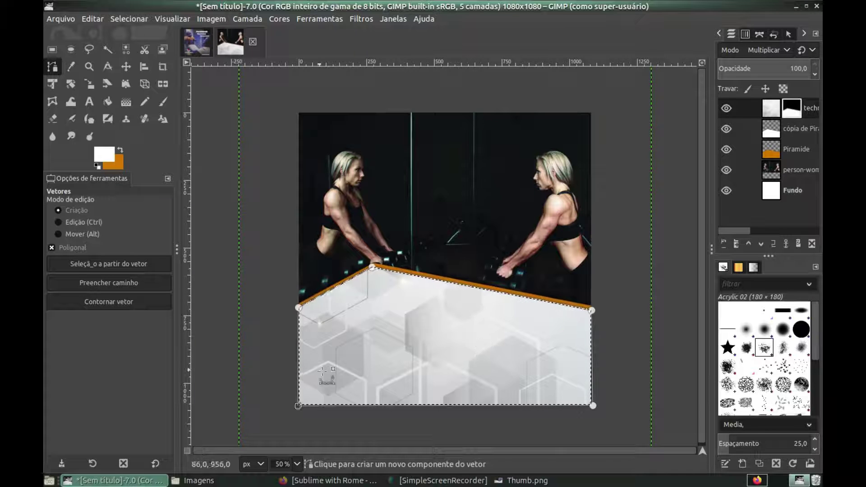
{"action": "key", "text": "ctrl+shift+a"}
{"action": "left_click", "coordinate": [772, 110]}
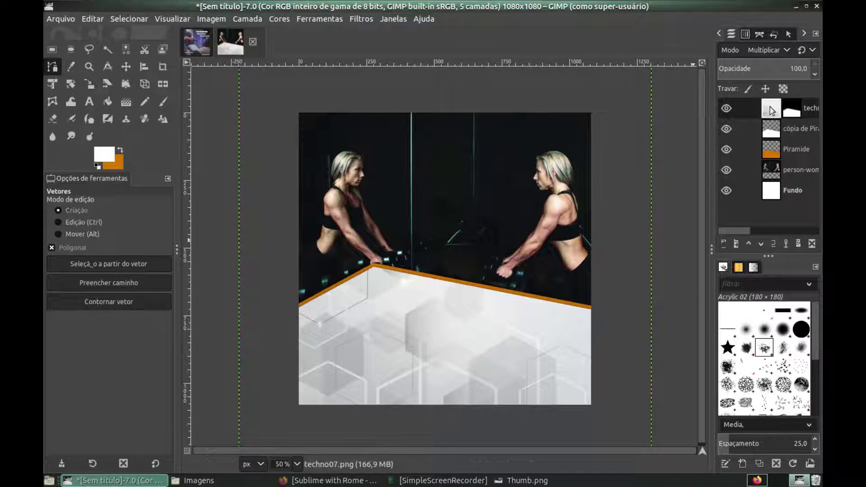
{"action": "left_click", "coordinate": [814, 75]}
- Add the runner silhouette, shrink it and place it on the panel's peak
{"action": "left_click", "coordinate": [199, 480]}
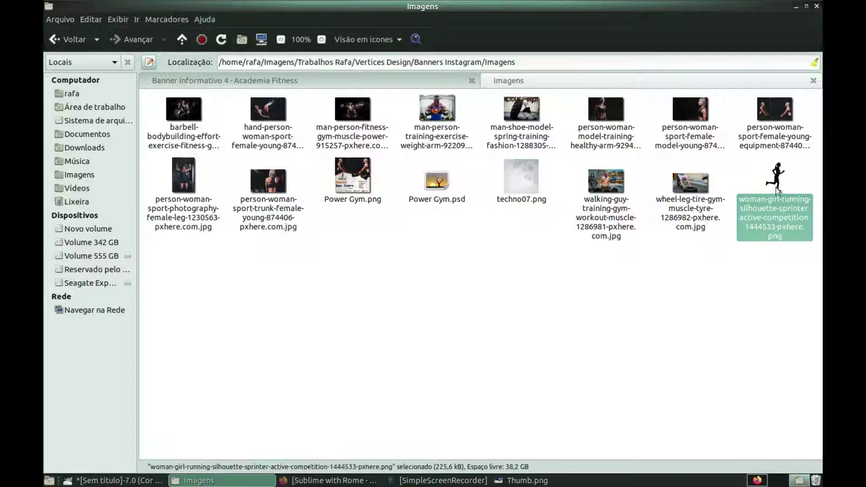
{"action": "left_click_drag", "start_coordinate": [110, 480], "coordinate": [519, 293]}
{"action": "left_click", "coordinate": [597, 311]}
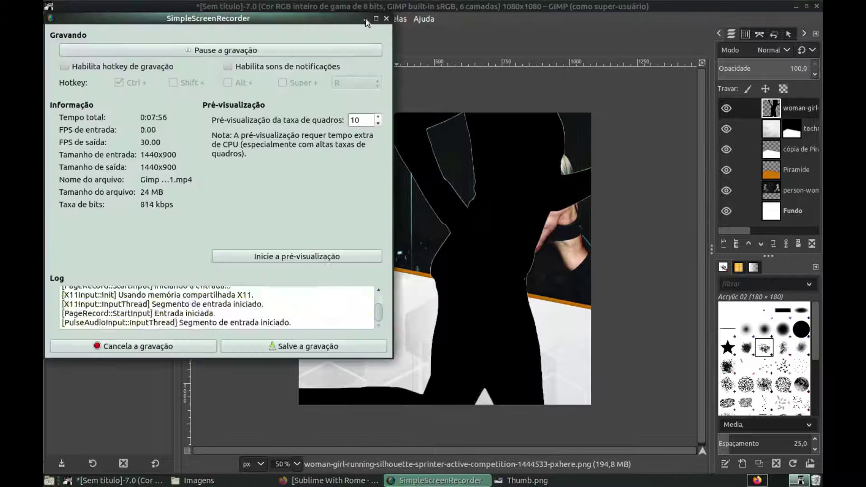
{"action": "key", "text": "shift+s"}
{"action": "mouse_move", "coordinate": [486, 231]}
{"action": "left_mouse_down"}
{"action": "mouse_move", "coordinate": [470, 276]}
{"action": "mouse_move", "coordinate": [387, 300]}
{"action": "left_mouse_up"}
{"action": "key", "text": "Return"}
{"action": "key", "text": "m"}
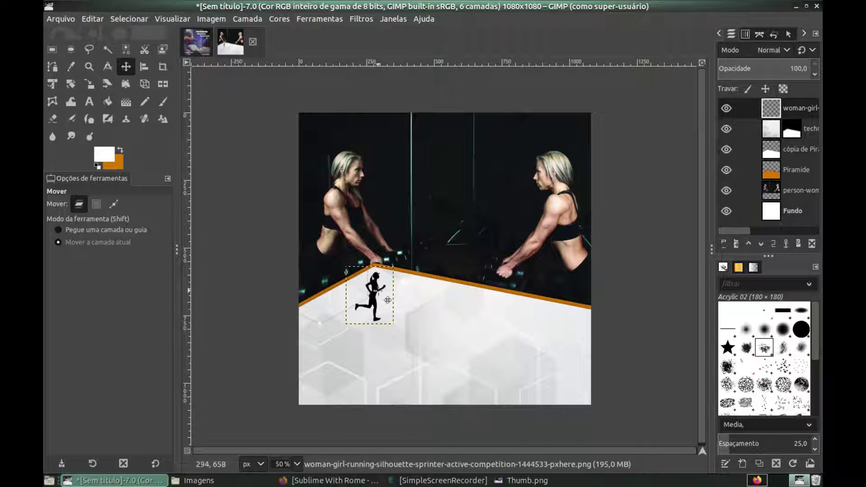
{"action": "scroll", "coordinate": [387, 299], "scroll_direction": "up", "scroll_amount": 1}
{"action": "key", "text": "shift+s"}
{"action": "left_click_drag", "start_coordinate": [333, 259], "coordinate": [342, 265]}
{"action": "key", "text": "Return"}
- Add a black Impact Condensed heading text layer below the runner
{"action": "key", "text": "m"}
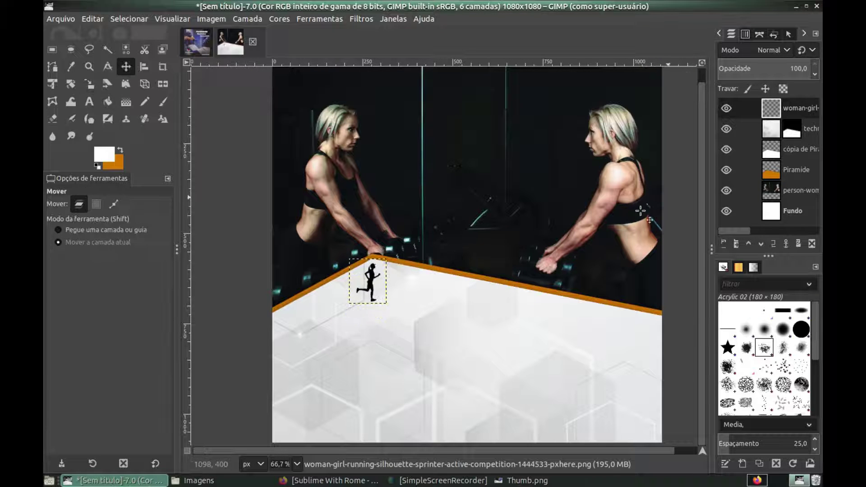
{"action": "key", "text": "a"}
{"action": "key", "text": "t"}
{"action": "left_click", "coordinate": [344, 320]}
{"action": "type", "text": "Your G"}
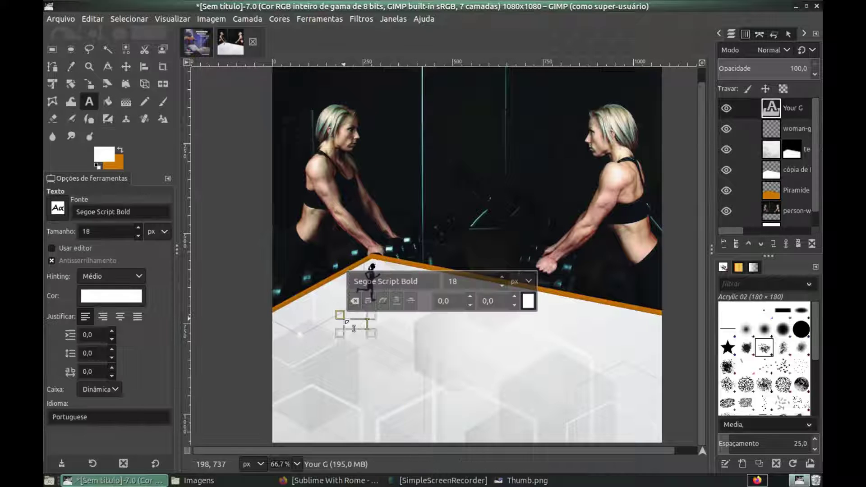
{"action": "left_click", "coordinate": [528, 301]}
{"action": "left_click", "coordinate": [621, 415]}
{"action": "left_click", "coordinate": [58, 208]}
{"action": "scroll", "coordinate": [139, 287], "scroll_direction": "up", "scroll_amount": 5}
{"action": "scroll", "coordinate": [139, 261], "scroll_direction": "up", "scroll_amount": 5}
{"action": "scroll", "coordinate": [115, 271], "scroll_direction": "up", "scroll_amount": 3}
{"action": "scroll", "coordinate": [115, 272], "scroll_direction": "up", "scroll_amount": 2}
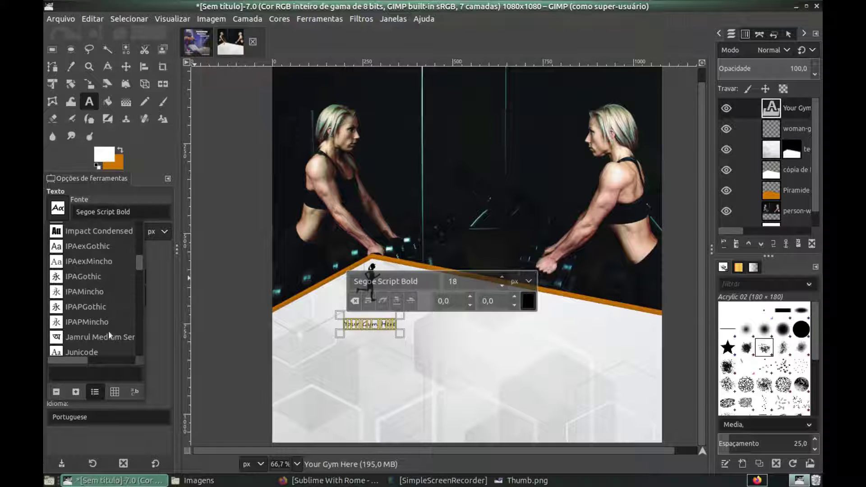
{"action": "left_click", "coordinate": [108, 331]}
- Position the heading and add a black 'Venha Para Melhor Academia' subtitle beneath it
{"action": "key", "text": "Escape"}
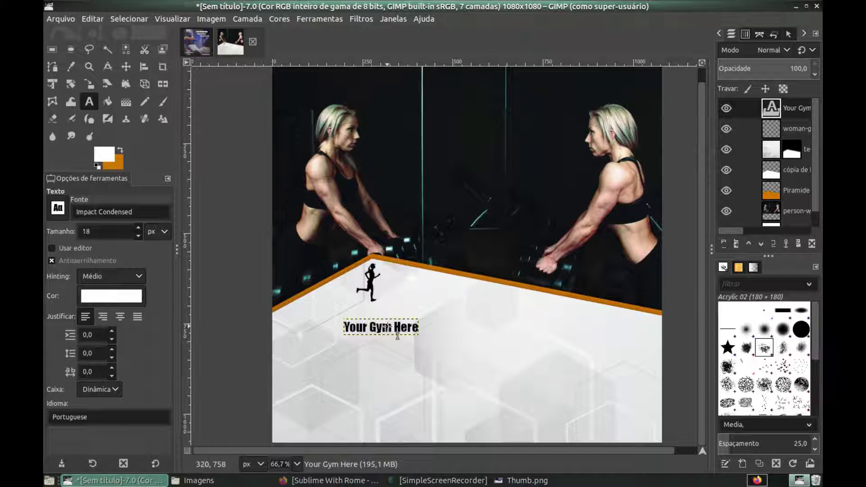
{"action": "key", "text": "m"}
{"action": "left_click_drag", "start_coordinate": [385, 325], "coordinate": [378, 314]}
{"action": "key", "text": "t"}
{"action": "left_click", "coordinate": [339, 325]}
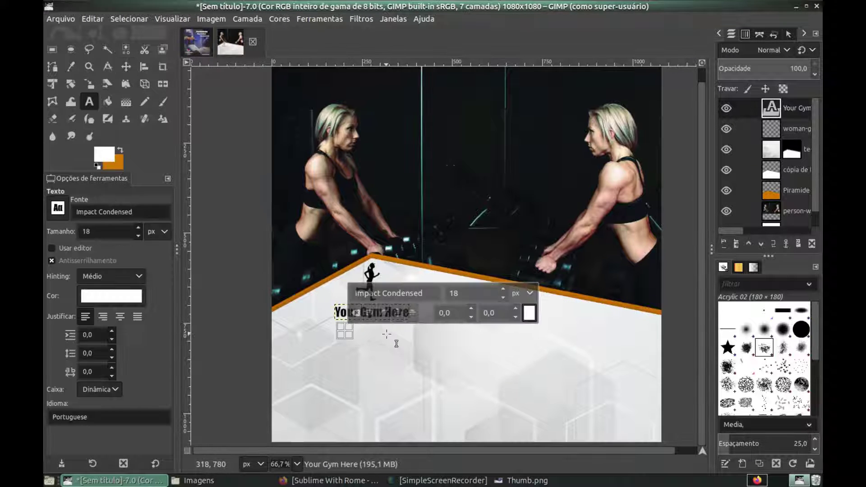
{"action": "key", "text": "ctrl+v"}
{"action": "left_click", "coordinate": [529, 313]}
{"action": "left_click", "coordinate": [620, 419]}
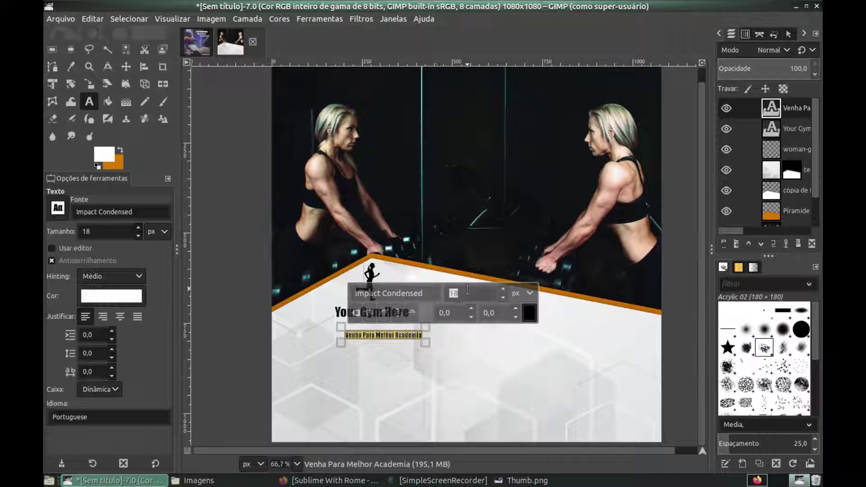
{"action": "key", "text": "Escape"}
{"action": "key", "text": "m"}
{"action": "left_click_drag", "start_coordinate": [423, 344], "coordinate": [399, 333]}
- Change the heading text to 'Sua Academia'
{"action": "key", "text": "t"}
{"action": "left_click", "coordinate": [387, 312]}
{"action": "key", "text": "ctrl+a"}
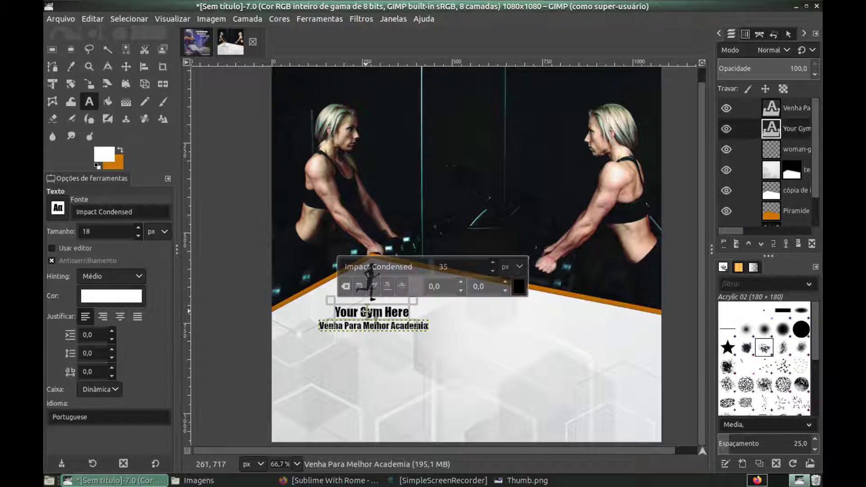
{"action": "type", "text": "Sua Academia"}
{"action": "key", "text": "Escape"}
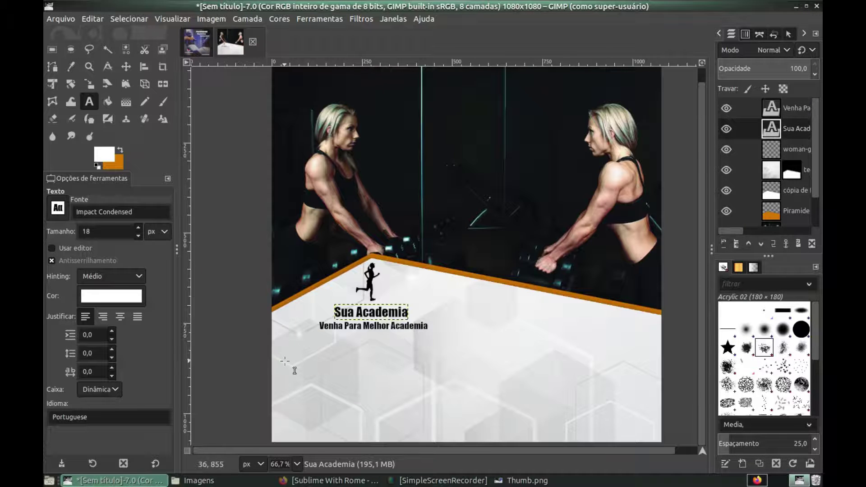
{"action": "left_click", "coordinate": [284, 360]}
- Type the 'Defina Seu Corpo' heading and colour it dark grey 414141
{"action": "type", "text": "Def"}
{"action": "left_click", "coordinate": [459, 343]}
{"action": "left_click", "coordinate": [552, 427]}
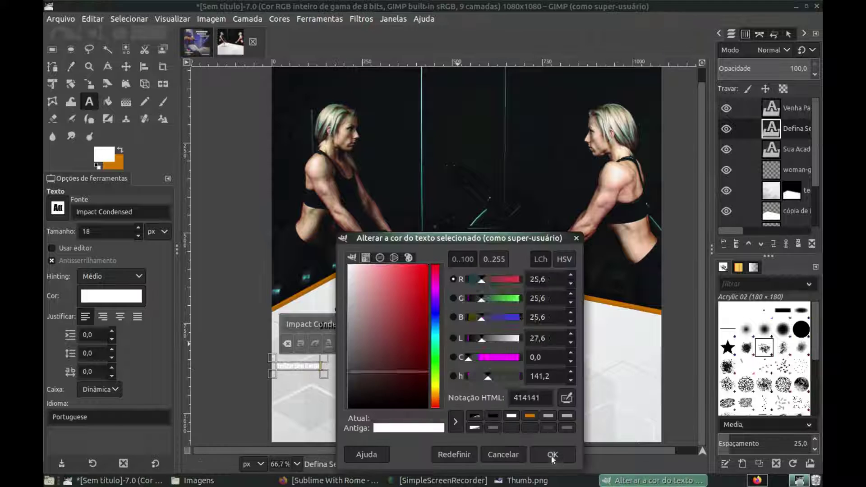
{"action": "left_click", "coordinate": [556, 454]}
{"action": "left_click", "coordinate": [460, 344]}
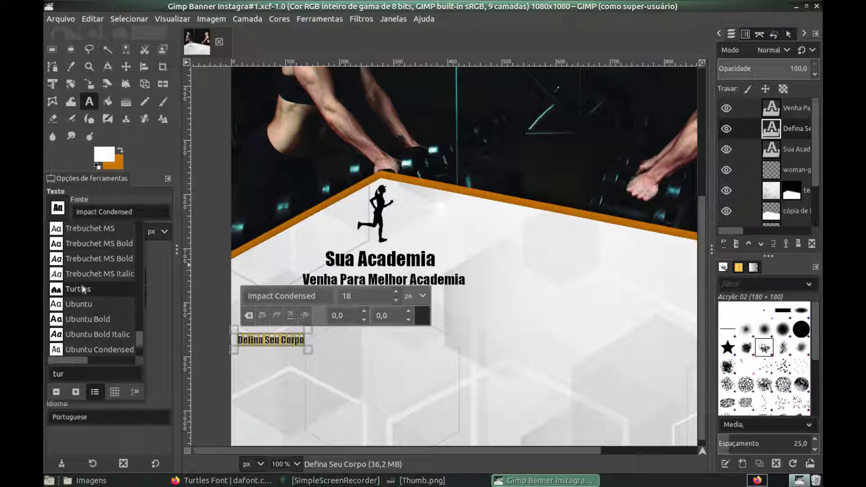
- Switch the Defina Seu Corpo heading to the Turtles font and raise it slightly
{"action": "left_click", "coordinate": [310, 349]}
{"action": "left_click", "coordinate": [58, 208]}
{"action": "scroll", "coordinate": [97, 317], "scroll_direction": "down", "scroll_amount": 5}
{"action": "scroll", "coordinate": [97, 318], "scroll_direction": "down", "scroll_amount": 5}
{"action": "scroll", "coordinate": [103, 309], "scroll_direction": "down", "scroll_amount": 10}
{"action": "scroll", "coordinate": [103, 310], "scroll_direction": "down", "scroll_amount": 3}
{"action": "left_click", "coordinate": [103, 309]}
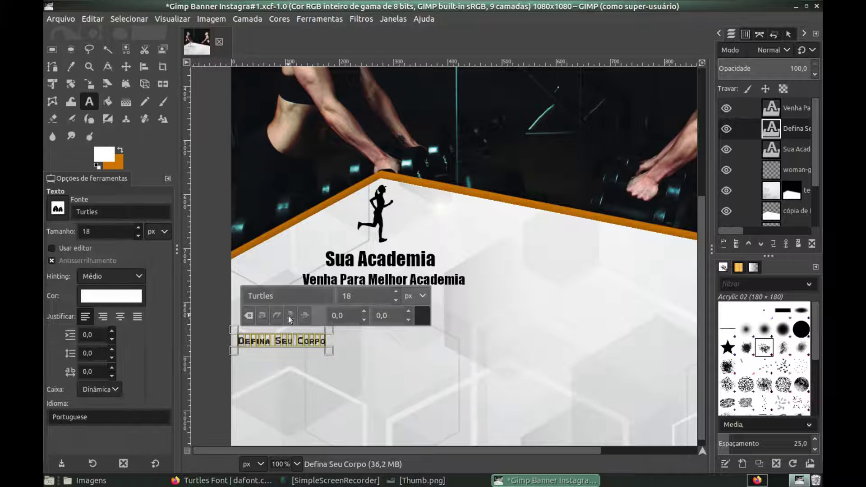
{"action": "scroll", "coordinate": [365, 361], "scroll_direction": "down", "scroll_amount": 1}
{"action": "key", "text": "m"}
{"action": "left_click_drag", "start_coordinate": [364, 360], "coordinate": [355, 325]}
- Break Seu Corpo onto a second line, set the heading size to 80 and lower its baseline
{"action": "key", "text": "t"}
{"action": "left_click", "coordinate": [365, 323]}
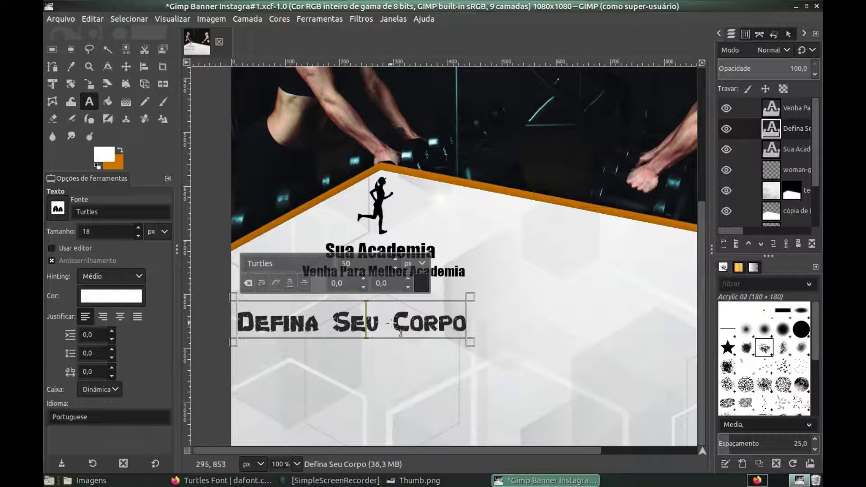
{"action": "key", "text": "Return"}
{"action": "key", "text": "ctrl+a"}
{"action": "triple_click", "coordinate": [345, 264]}
{"action": "type", "text": "80"}
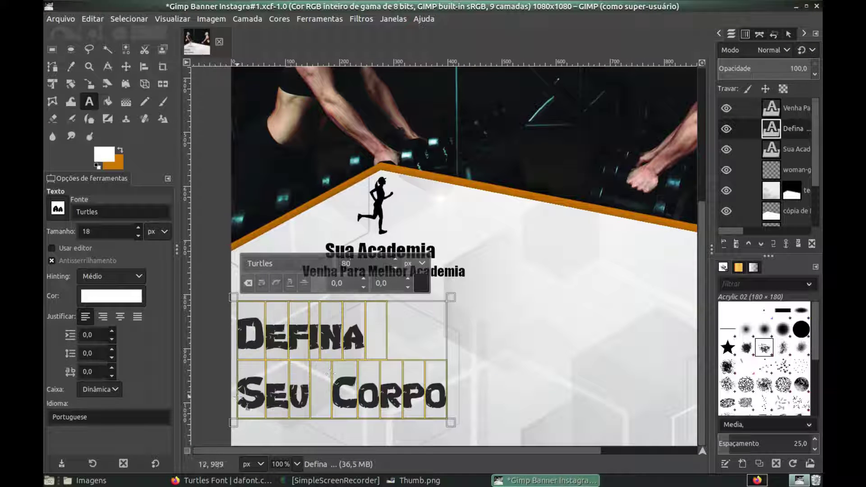
{"action": "left_click", "coordinate": [259, 388]}
{"action": "key", "text": "ctrl+a"}
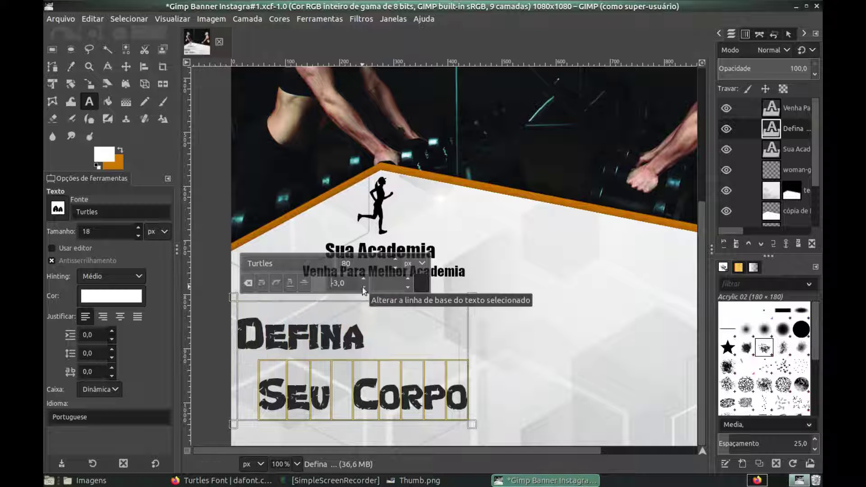
{"action": "left_click", "coordinate": [361, 288]}
{"action": "key", "text": "Escape"}
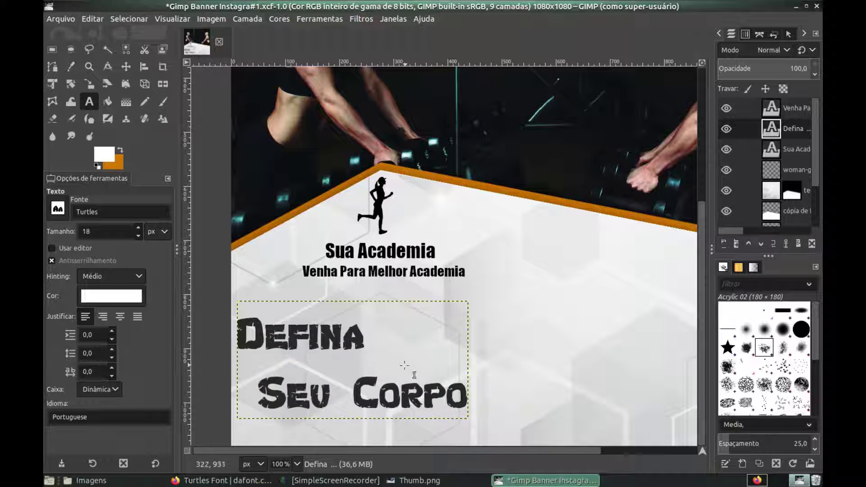
{"action": "key", "text": "m"}
{"action": "left_click_drag", "start_coordinate": [346, 365], "coordinate": [351, 359]}
{"action": "key", "text": "minus"}
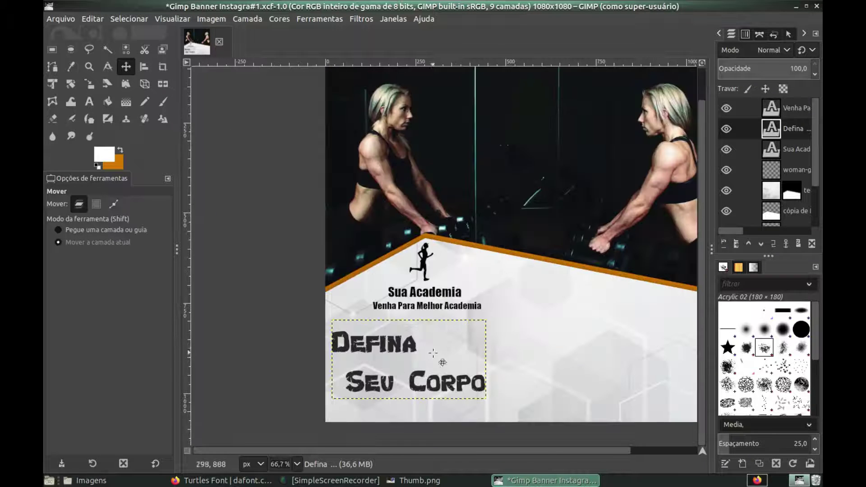
- Move 'Seu Corpo' into its own text layer, placed indented under Defina
{"action": "key", "text": "t"}
{"action": "left_click", "coordinate": [400, 375]}
{"action": "triple_click", "coordinate": [412, 382]}
{"action": "key", "text": "BackSpace"}
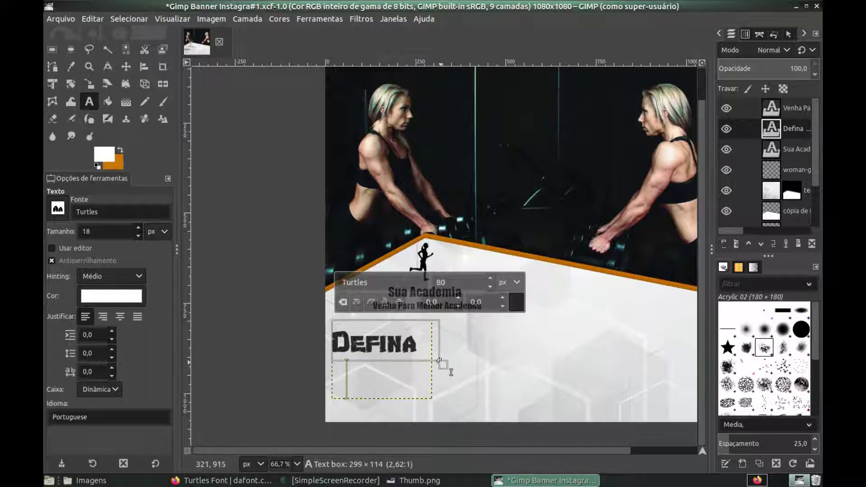
{"action": "left_click", "coordinate": [403, 373]}
{"action": "key", "text": "ctrl+v"}
{"action": "key", "text": "Escape"}
{"action": "key", "text": "m"}
{"action": "left_click_drag", "start_coordinate": [475, 394], "coordinate": [429, 367]}
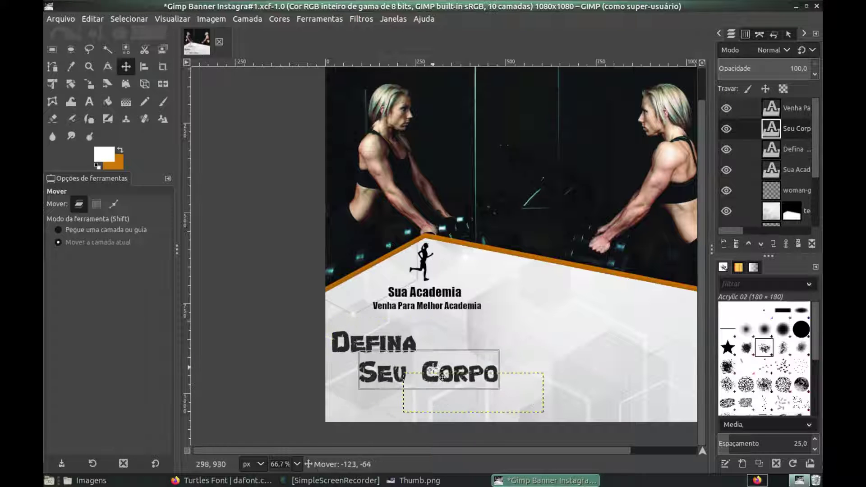
- Type 'Nosos Serviços' on the right side of the white panel in Impact Condensed
{"action": "scroll", "coordinate": [482, 374], "scroll_direction": "right", "scroll_amount": 2}
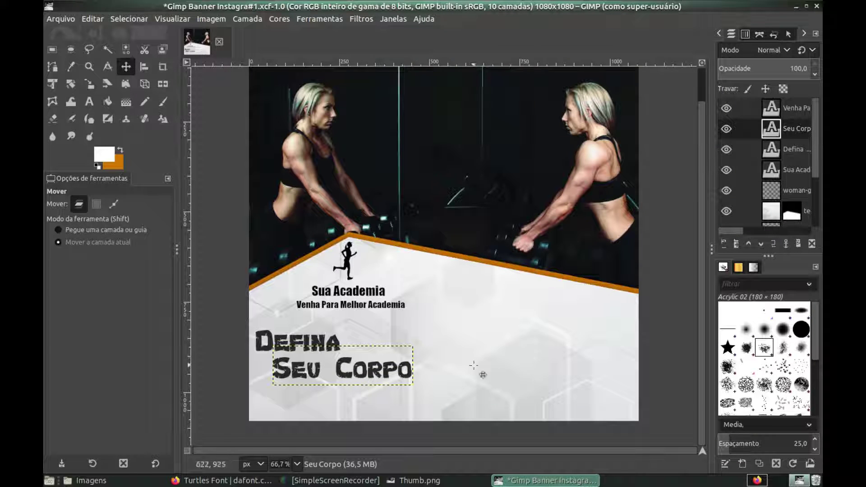
{"action": "key", "text": "t"}
{"action": "left_click", "coordinate": [543, 336]}
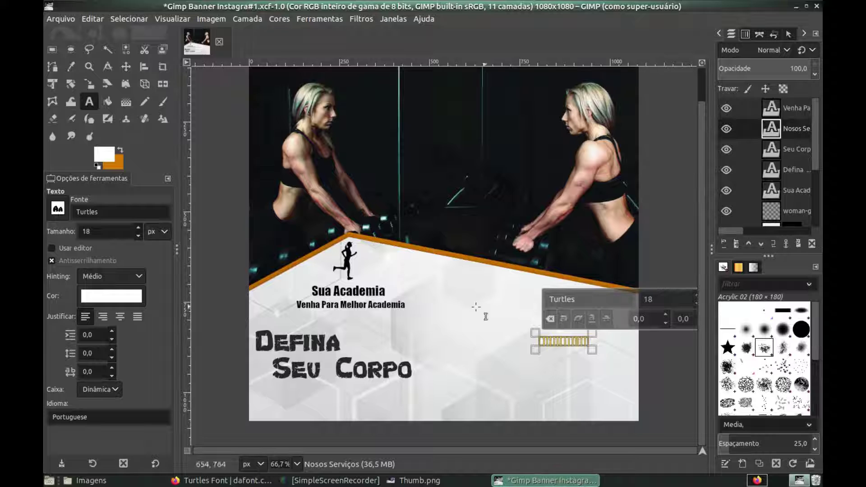
{"action": "left_click", "coordinate": [57, 208]}
{"action": "type", "text": "impa"}
{"action": "key", "text": "BackSpace"}
{"action": "key", "text": "BackSpace"}
{"action": "key", "text": "BackSpace"}
{"action": "scroll", "coordinate": [141, 273], "scroll_direction": "up", "scroll_amount": 5}
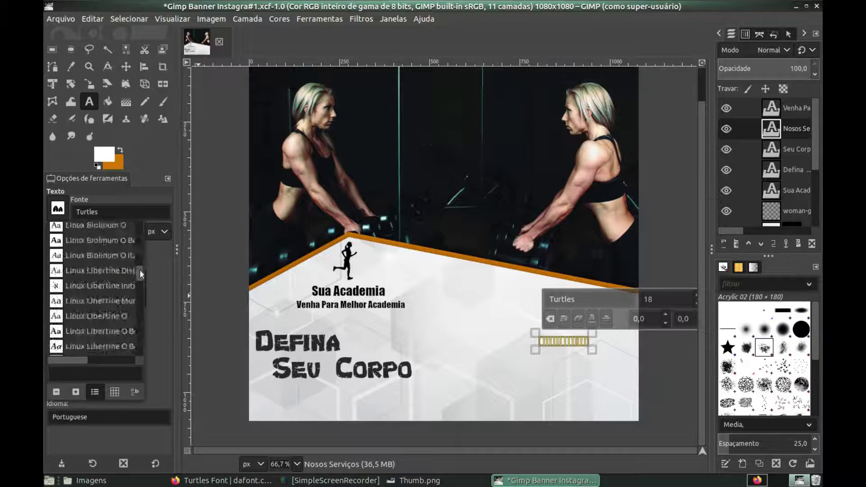
{"action": "left_click", "coordinate": [90, 240]}
{"action": "scroll", "coordinate": [669, 336], "scroll_direction": "down", "scroll_amount": 2}
- Check the heading's text colour and nudge 'Nosos Serviços' into position
{"action": "left_click", "coordinate": [659, 293]}
{"action": "key", "text": "Escape"}
{"action": "scroll", "coordinate": [510, 305], "scroll_direction": "up", "scroll_amount": 3}
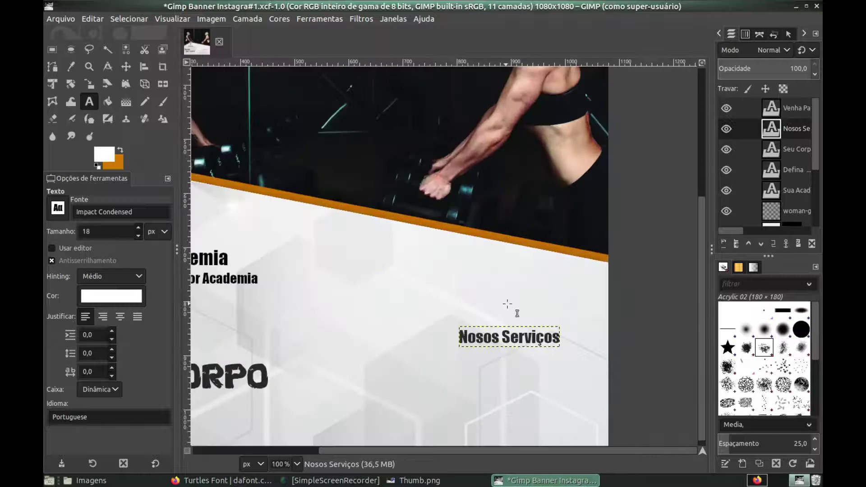
{"action": "scroll", "coordinate": [510, 311], "scroll_direction": "down", "scroll_amount": 1}
{"action": "key", "text": "m"}
{"action": "key", "text": "shift+Up"}
{"action": "key", "text": "shift+Up"}
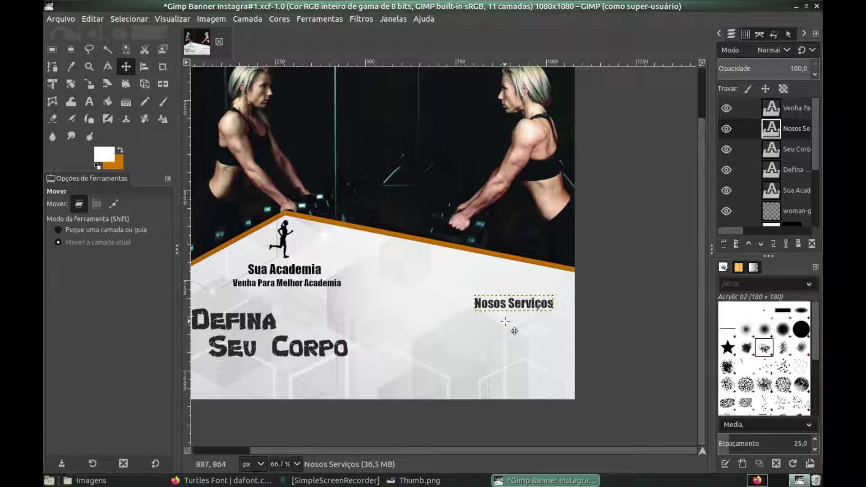
{"action": "key", "text": "shift+Down"}
- Create a Circulos layer and fill a small round selection with orange
{"action": "key", "text": "Up"}
{"action": "key", "text": "Up"}
{"action": "key", "text": "Up"}
{"action": "key", "text": "Up"}
{"action": "key", "text": "Up"}
{"action": "key", "text": "Up"}
{"action": "left_click", "coordinate": [784, 108]}
{"action": "key", "text": "shift+ctrl+n"}
{"action": "type", "text": "Circulos"}
{"action": "key", "text": "Return"}
{"action": "key", "text": "e"}
{"action": "left_click_drag", "start_coordinate": [449, 326], "coordinate": [456, 338]}
{"action": "key", "text": "x"}
{"action": "key", "text": "ctrl+comma"}
- Try resizing the circle to 50 px, undoing the accidental image resize
{"action": "key", "text": "m"}
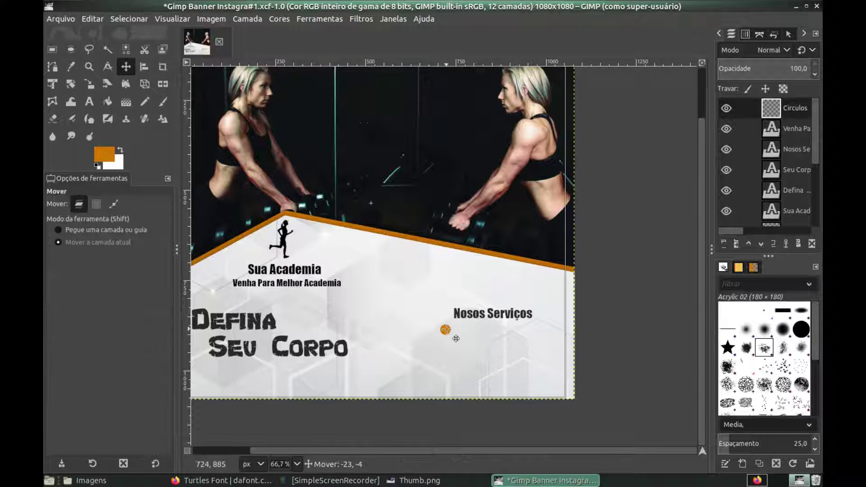
{"action": "left_click", "coordinate": [211, 18]}
{"action": "left_click", "coordinate": [261, 170]}
{"action": "type", "text": "50"}
{"action": "left_click", "coordinate": [540, 337]}
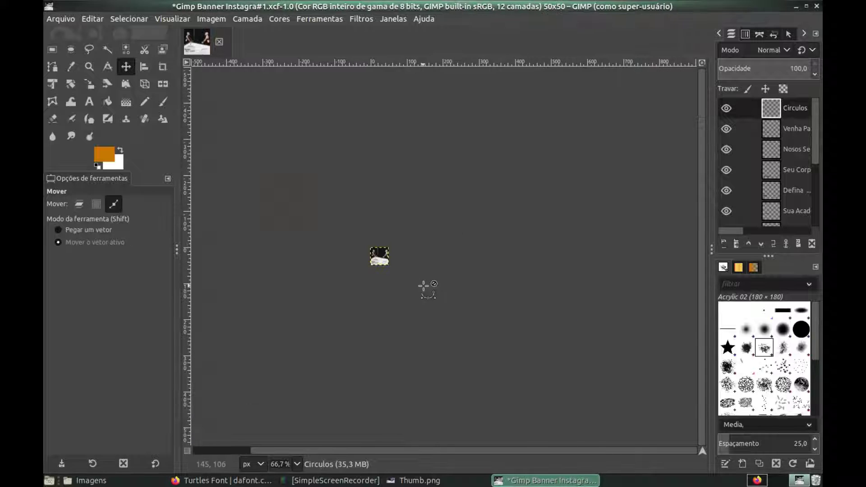
{"action": "key", "text": "ctrl+z"}
{"action": "left_click", "coordinate": [247, 19]}
{"action": "left_click", "coordinate": [292, 228]}
{"action": "type", "text": "50"}
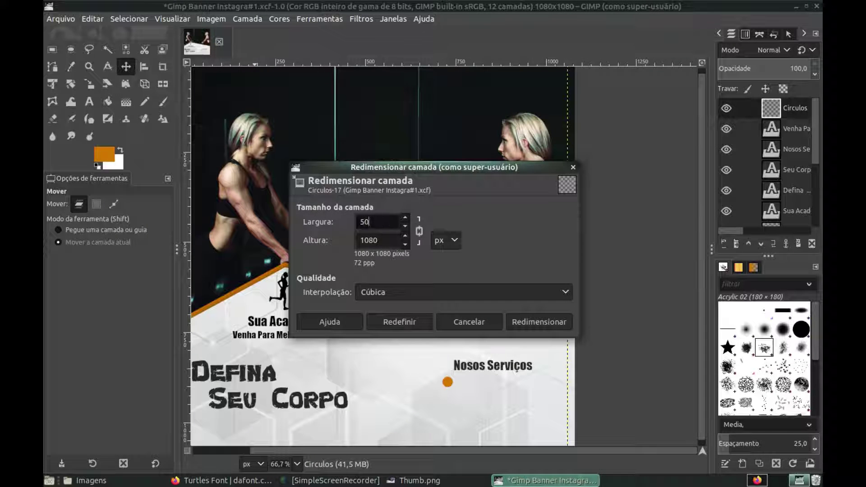
{"action": "key", "text": "Return"}
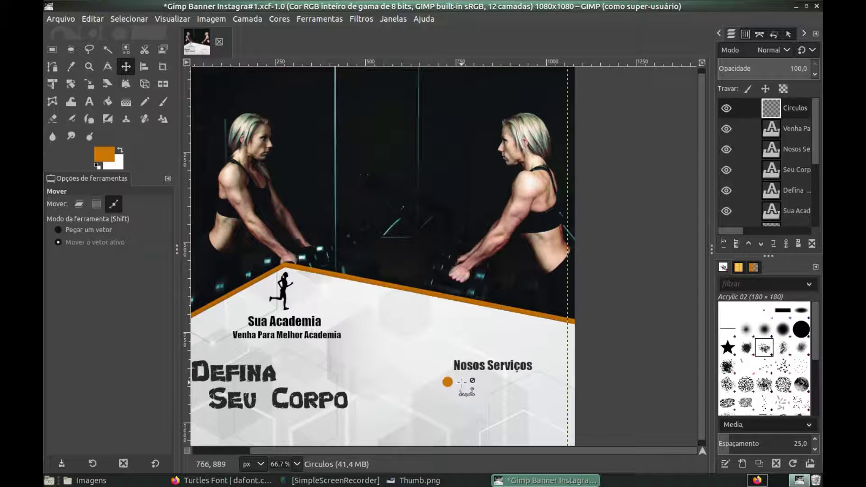
- Replace Circulos with a new 100×100 layer and draw a small circle near Nosos Serviços
{"action": "left_click", "coordinate": [811, 244]}
{"action": "left_click", "coordinate": [723, 244]}
{"action": "type", "text": "100"}
{"action": "key", "text": "Tab"}
{"action": "type", "text": "100"}
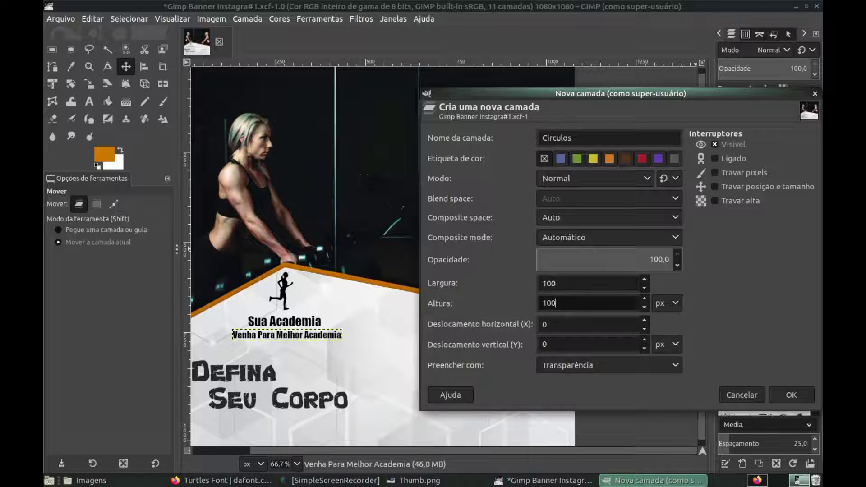
{"action": "key", "text": "Return"}
{"action": "left_click", "coordinate": [71, 48]}
{"action": "mouse_move", "coordinate": [450, 387]}
{"action": "left_mouse_down"}
{"action": "mouse_move", "coordinate": [463, 399]}
{"action": "mouse_move", "coordinate": [459, 389]}
{"action": "left_mouse_up"}
{"action": "key", "text": "m"}
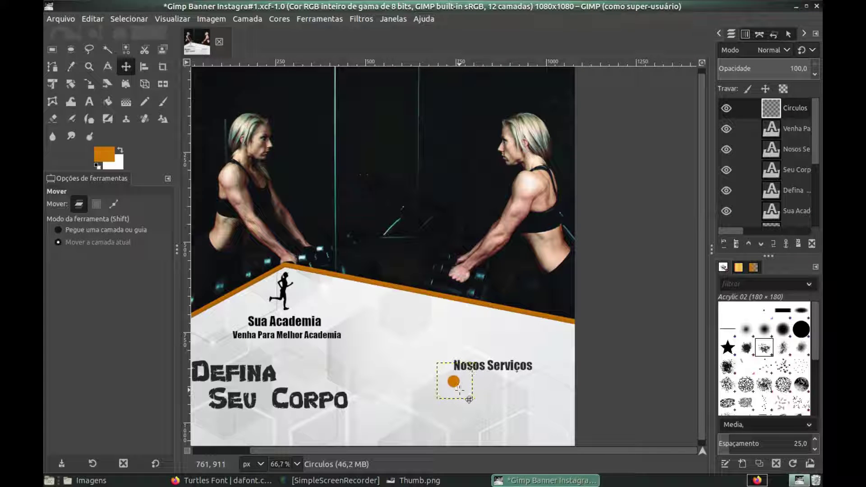
{"action": "scroll", "coordinate": [786, 153], "scroll_direction": "down", "scroll_amount": 2}
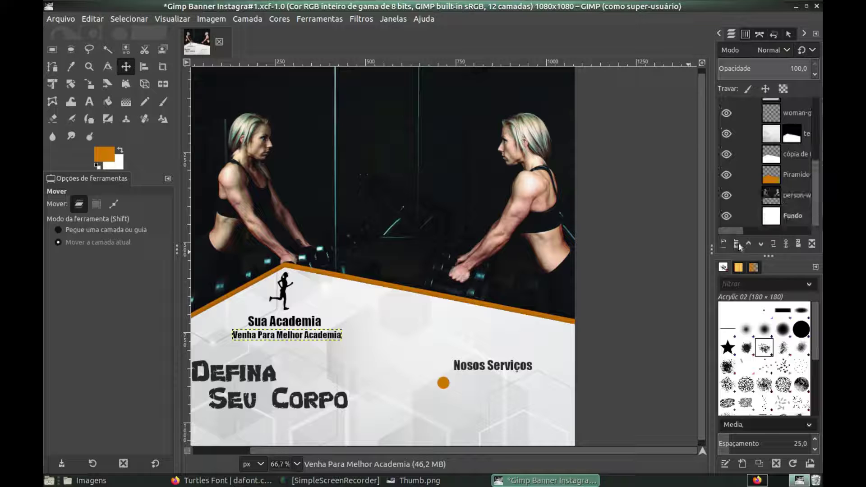
{"action": "left_click", "coordinate": [784, 196]}
{"action": "scroll", "coordinate": [780, 157], "scroll_direction": "up", "scroll_amount": 3}
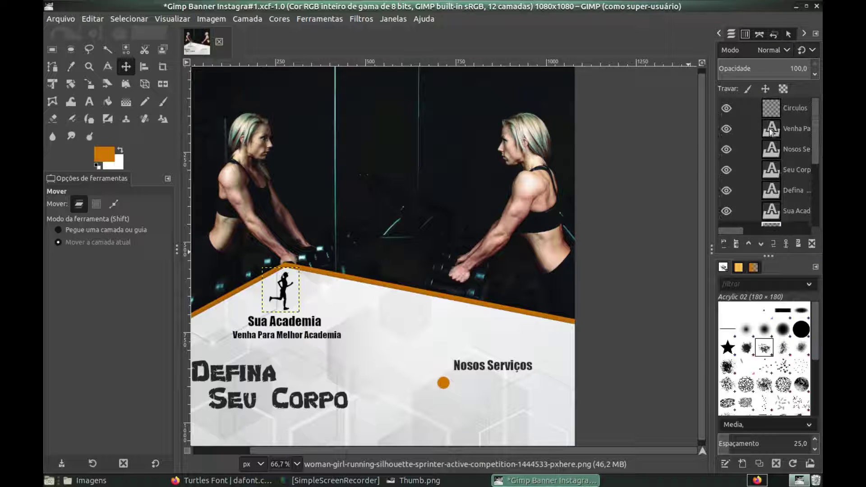
- Make a Textos group holding the Venha Para Melhor Academia and Nosos Serviços layers
{"action": "left_click", "coordinate": [735, 244]}
{"action": "double_click", "coordinate": [795, 128]}
{"action": "type", "text": "Textos"}
{"action": "key", "text": "Return"}
{"action": "left_click_drag", "start_coordinate": [787, 149], "coordinate": [786, 130]}
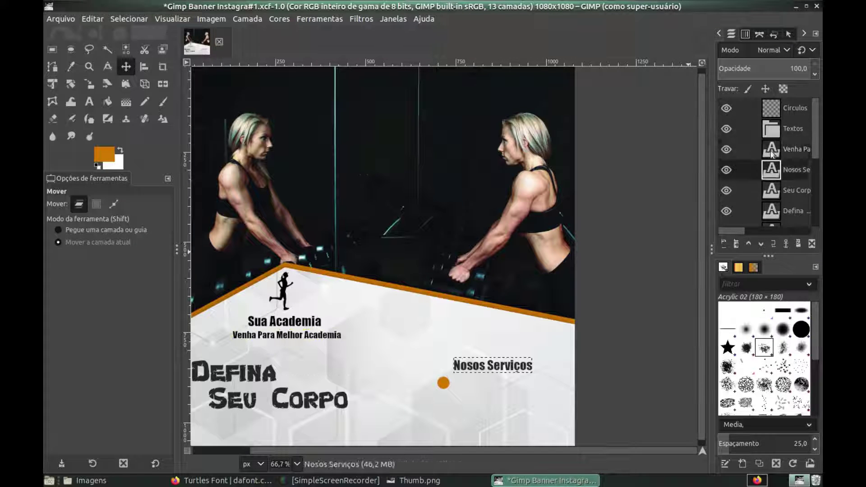
{"action": "left_click_drag", "start_coordinate": [786, 169], "coordinate": [777, 149]}
- Make an Imagens group and move the photo layer into it
{"action": "left_click", "coordinate": [736, 243]}
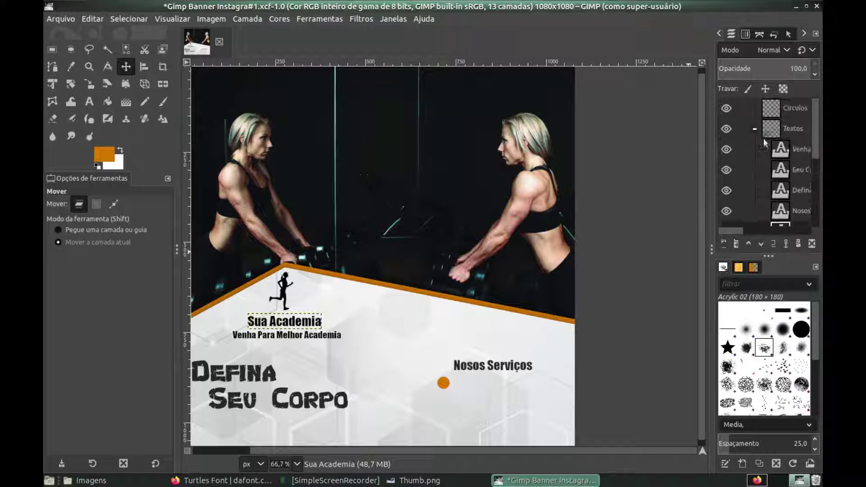
{"action": "type", "text": "s"}
{"action": "key", "text": "Return"}
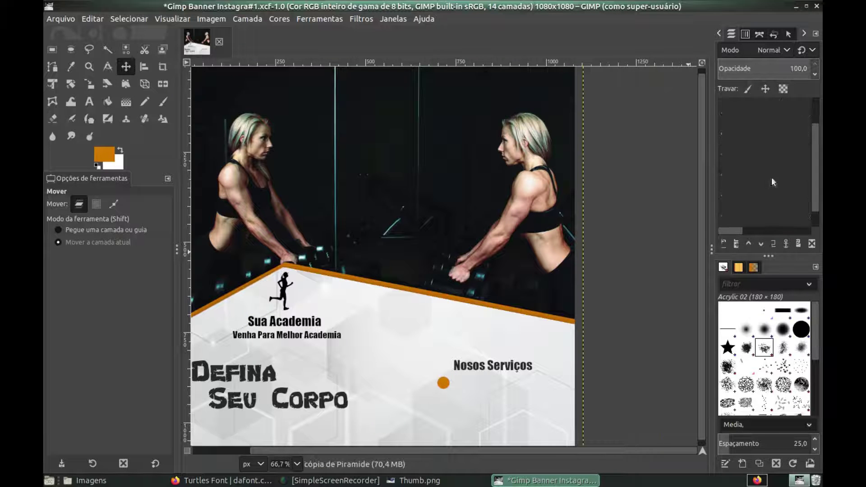
{"action": "left_click", "coordinate": [772, 153]}
{"action": "left_click_drag", "start_coordinate": [771, 154], "coordinate": [772, 171]}
- Start a text box for the Musculação label below Nosos Serviços
{"action": "left_click", "coordinate": [757, 105]}
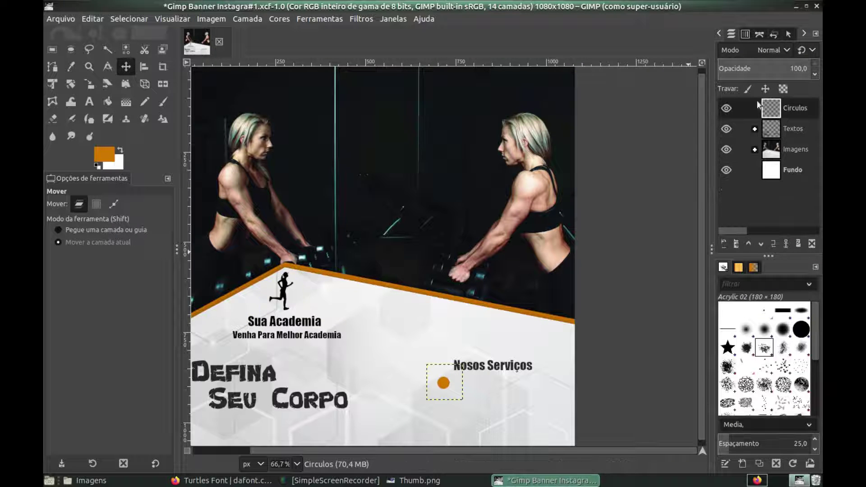
{"action": "key", "text": "t"}
{"action": "left_click", "coordinate": [454, 383]}
- Type the 'Musculação' label and review its text colour
{"action": "type", "text": "Musculação"}
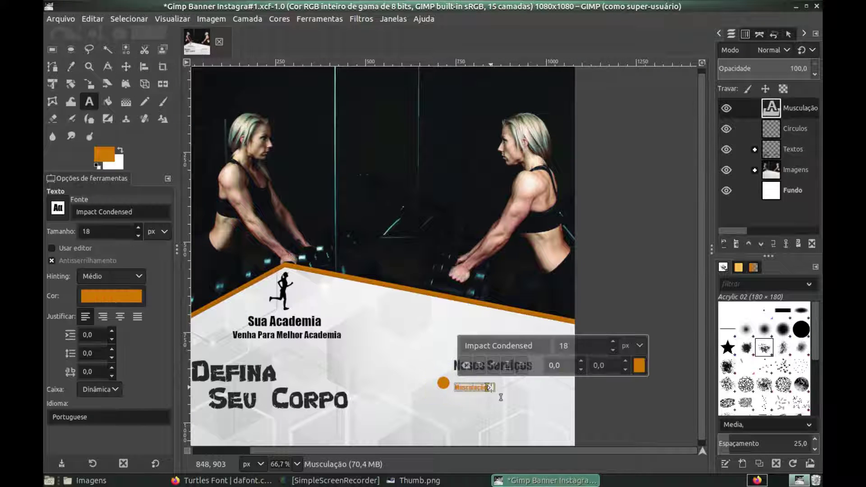
{"action": "key", "text": "Escape"}
{"action": "left_click", "coordinate": [793, 128]}
{"action": "key", "text": "m"}
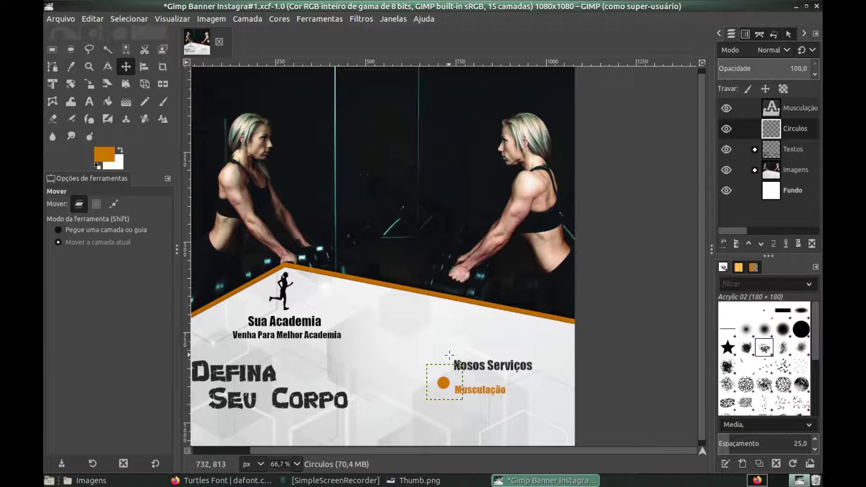
{"action": "double_click", "coordinate": [795, 112]}
{"action": "left_click", "coordinate": [617, 364]}
{"action": "key", "text": "Escape"}
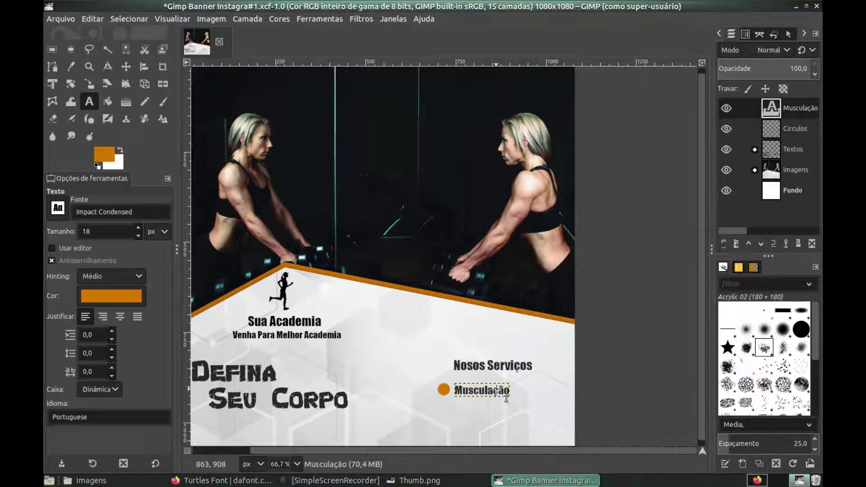
{"action": "key", "text": "m"}
- Put the circle in a 'Circulos #1' group and duplicate it twice
{"action": "left_click", "coordinate": [736, 244]}
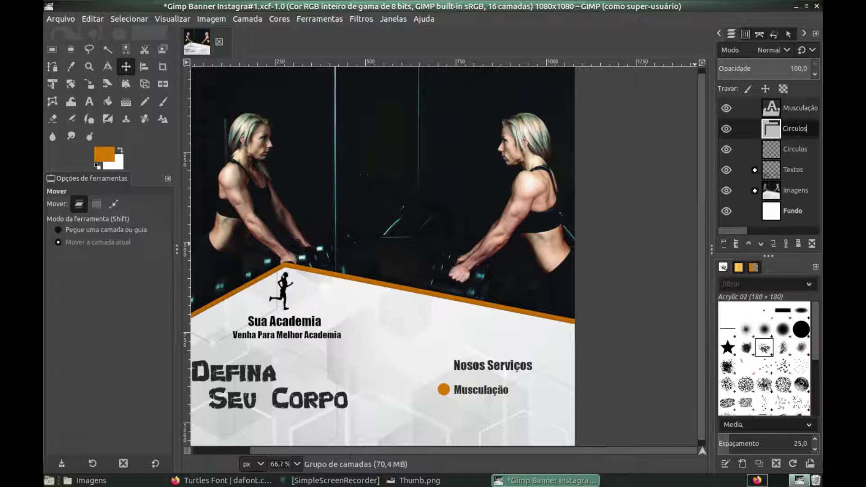
{"action": "key", "text": "Return"}
{"action": "left_click_drag", "start_coordinate": [794, 149], "coordinate": [796, 130]}
{"action": "key", "text": "shift+ctrl+d"}
{"action": "key", "text": "minus"}
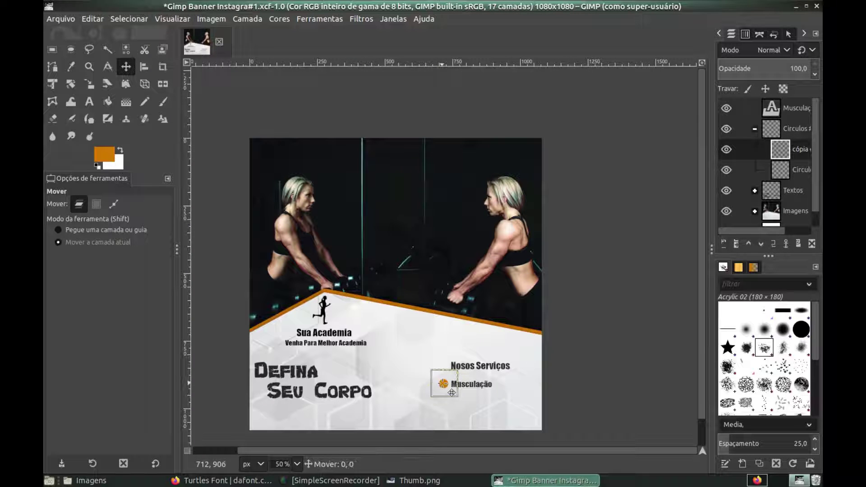
{"action": "key", "text": "shift+ctrl+d"}
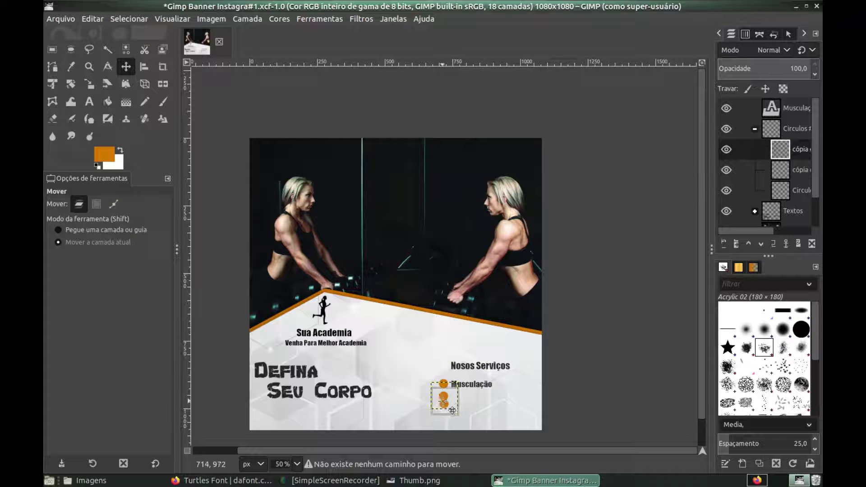
{"action": "key", "text": "1"}
{"action": "key", "text": "Page_Down"}
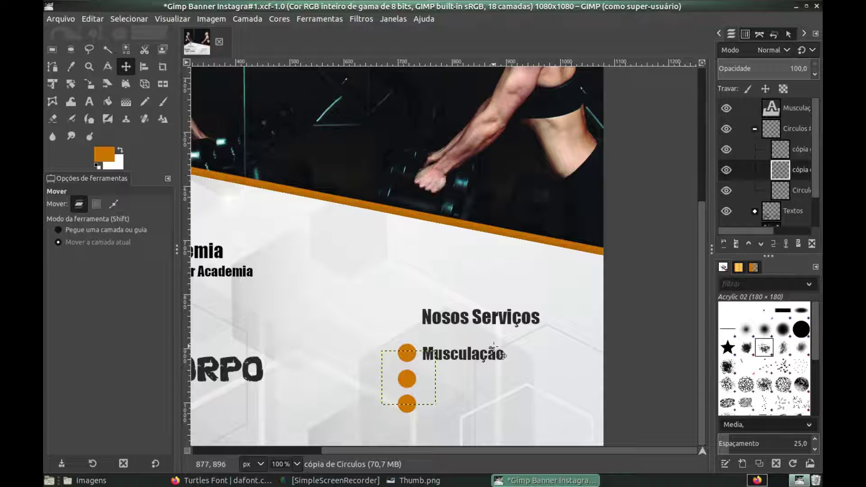
- Add a black 'Boxe' label beside the second orange circle
{"action": "key", "text": "t"}
{"action": "left_click", "coordinate": [424, 375]}
{"action": "type", "text": "Boxe"}
{"action": "left_click", "coordinate": [613, 360]}
{"action": "left_click", "coordinate": [711, 456]}
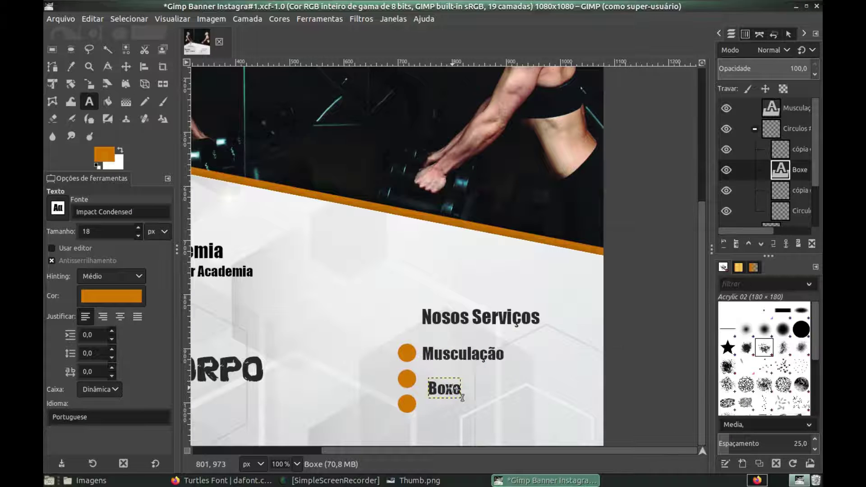
{"action": "key", "text": "m"}
- Add a black 'Jumping' label beside the third orange circle
{"action": "key", "text": "t"}
{"action": "left_click", "coordinate": [417, 393]}
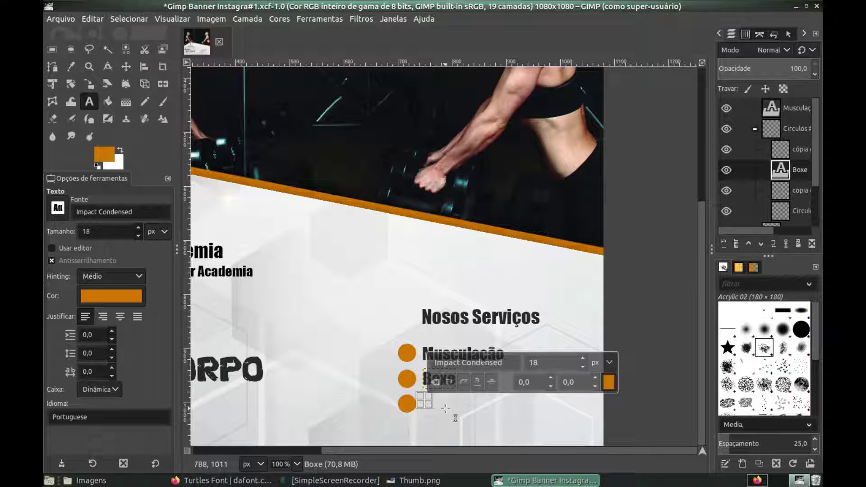
{"action": "type", "text": "Jumping"}
{"action": "left_click", "coordinate": [608, 382]}
{"action": "left_click", "coordinate": [701, 458]}
{"action": "type", "text": "mping"}
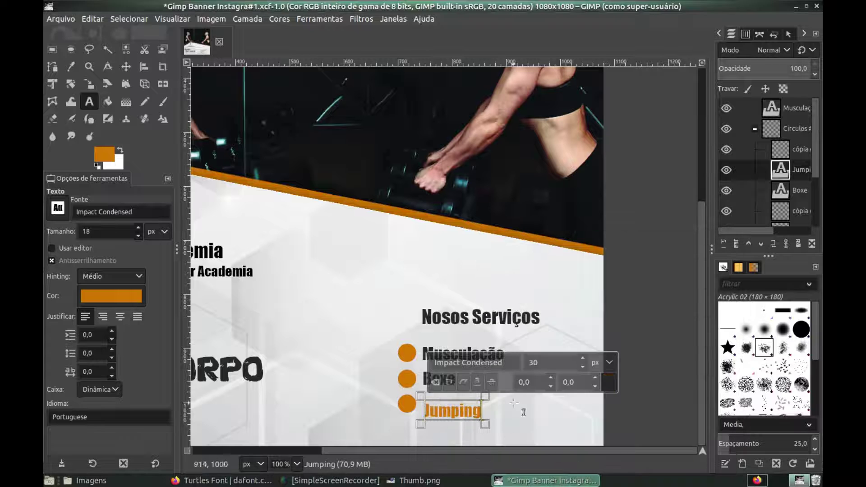
{"action": "left_click", "coordinate": [605, 383]}
{"action": "left_click", "coordinate": [706, 457]}
{"action": "key", "text": "m"}
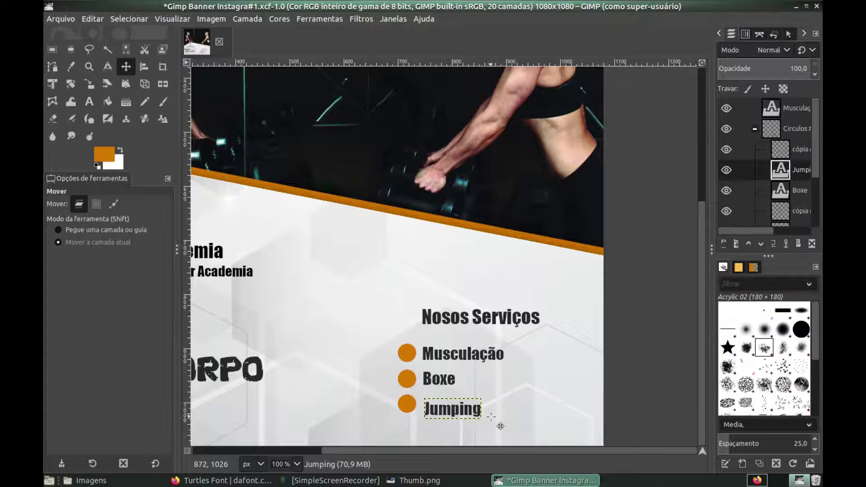
{"action": "scroll", "coordinate": [789, 189], "scroll_direction": "down", "scroll_amount": 2}
{"action": "left_click", "coordinate": [792, 191]}
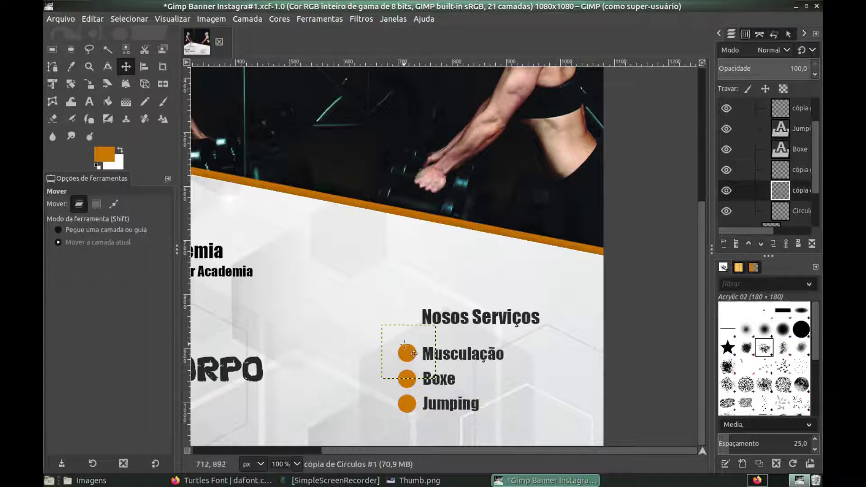
- Add a black 'Jiu Jitsu' label beside the fourth orange circle
{"action": "scroll", "coordinate": [520, 387], "scroll_direction": "down", "scroll_amount": 2}
{"action": "key", "text": "t"}
{"action": "left_click", "coordinate": [462, 404]}
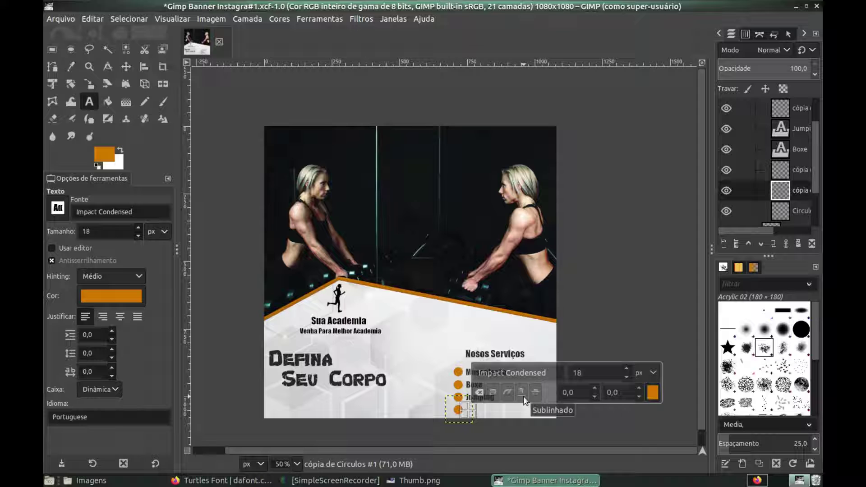
{"action": "type", "text": "Jiu Jitsu"}
{"action": "left_click", "coordinate": [652, 392]}
{"action": "key", "text": "Escape"}
{"action": "scroll", "coordinate": [452, 431], "scroll_direction": "up", "scroll_amount": 3}
{"action": "key", "text": "m"}
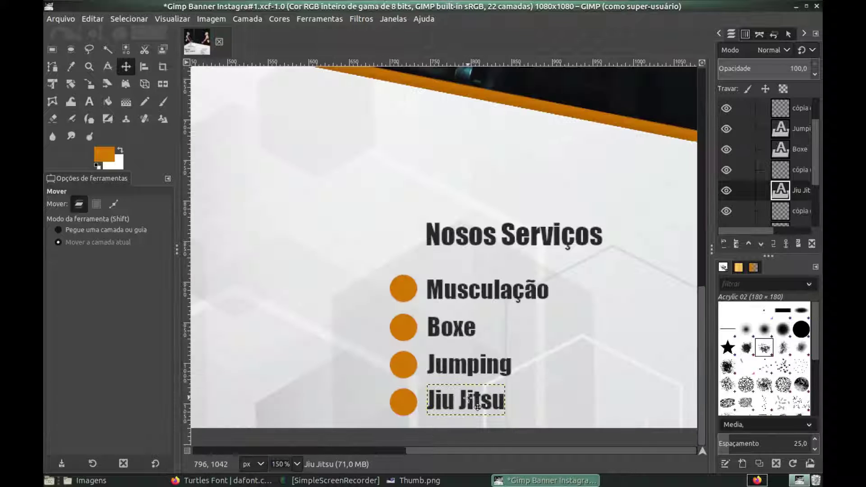
- Shift the services block up and to the right, then select the last circle copy
{"action": "left_click", "coordinate": [429, 282]}
{"action": "scroll", "coordinate": [429, 282], "scroll_direction": "down", "scroll_amount": 2}
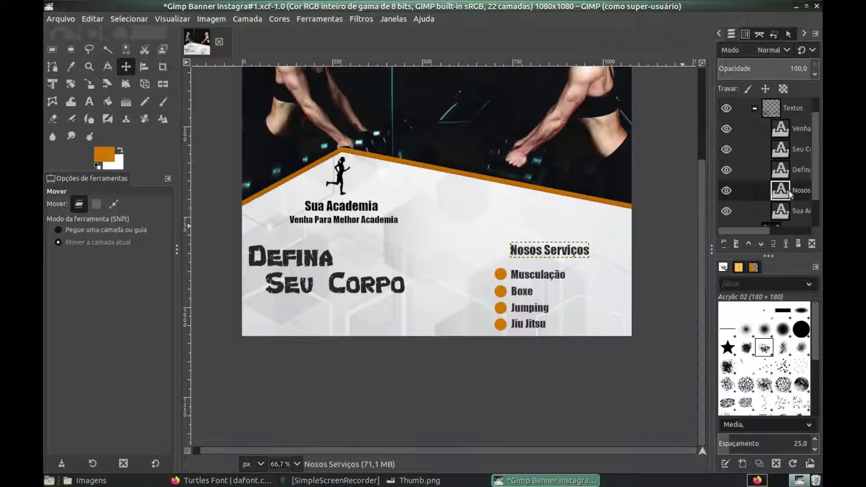
{"action": "mouse_move", "coordinate": [532, 293]}
{"action": "left_mouse_down"}
{"action": "mouse_move", "coordinate": [555, 270]}
{"action": "mouse_move", "coordinate": [623, 269]}
{"action": "left_mouse_up"}
{"action": "left_click", "coordinate": [754, 109]}
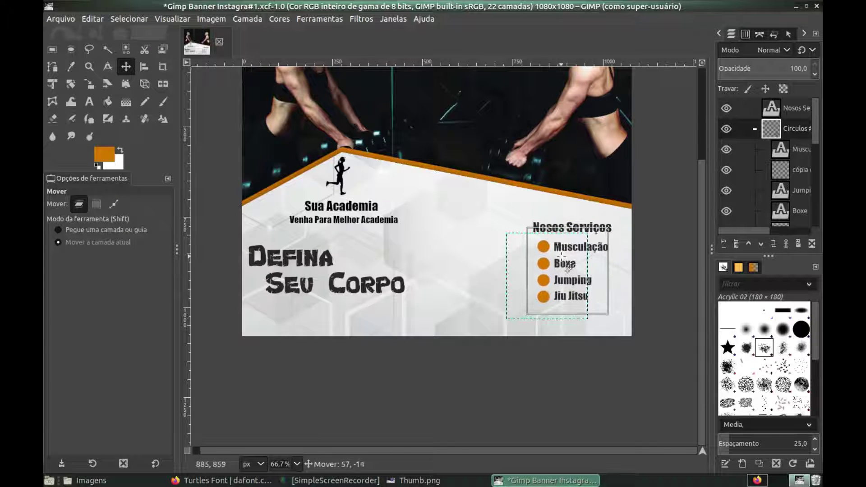
{"action": "scroll", "coordinate": [766, 180], "scroll_direction": "down", "scroll_amount": 2}
{"action": "left_click", "coordinate": [779, 193]}
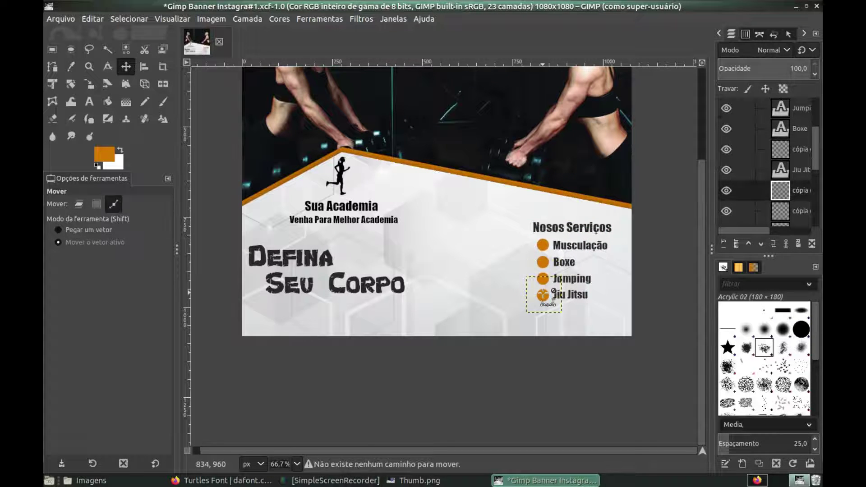
- Add a black 'Pilates' label beside the fifth circle and line it up with the list
{"action": "key", "text": "t"}
{"action": "left_click", "coordinate": [556, 312]}
{"action": "type", "text": "Pilates"}
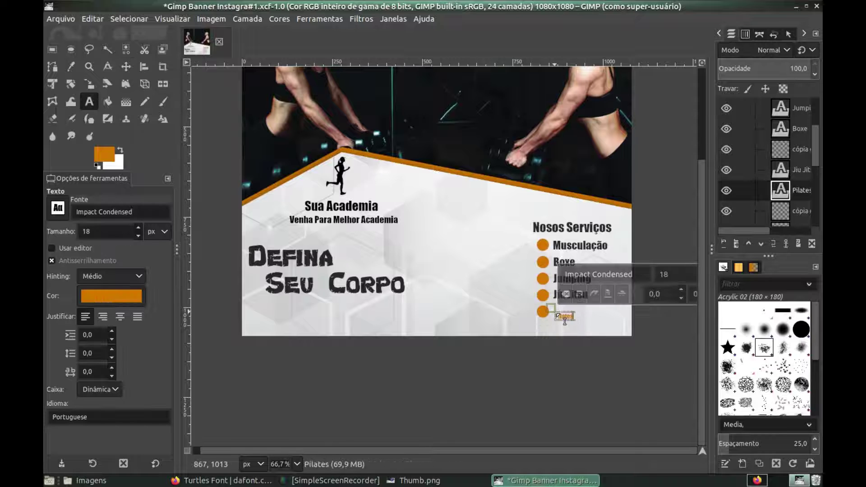
{"action": "scroll", "coordinate": [622, 373], "scroll_direction": "down", "scroll_amount": 3}
{"action": "left_click", "coordinate": [658, 334]}
{"action": "left_click", "coordinate": [769, 444]}
{"action": "key", "text": "1"}
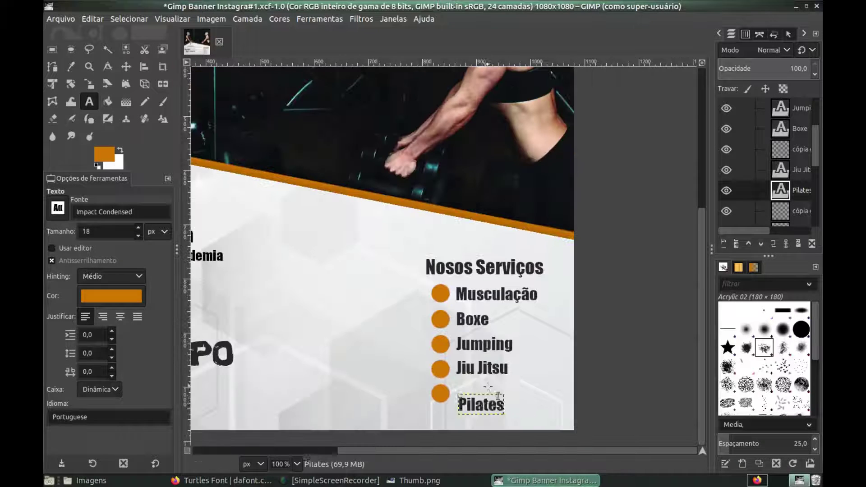
{"action": "key", "text": "m"}
{"action": "left_click_drag", "start_coordinate": [495, 411], "coordinate": [494, 400]}
- Nudge the services list down and put the Nosos Serviços heading into its group
{"action": "key", "text": "minus"}
{"action": "key", "text": "minus"}
{"action": "scroll", "coordinate": [789, 163], "scroll_direction": "up", "scroll_amount": 5}
{"action": "left_click", "coordinate": [793, 108]}
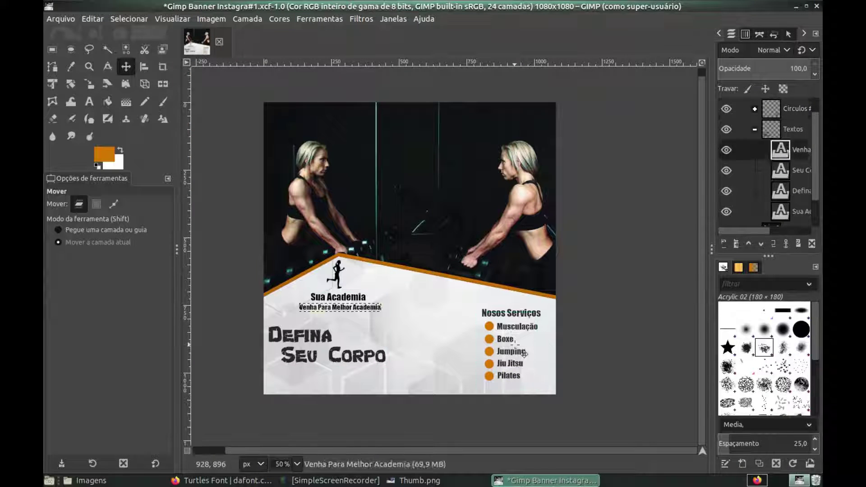
{"action": "left_click_drag", "start_coordinate": [523, 354], "coordinate": [523, 355]}
{"action": "left_click", "coordinate": [529, 319], "text": "shift"}
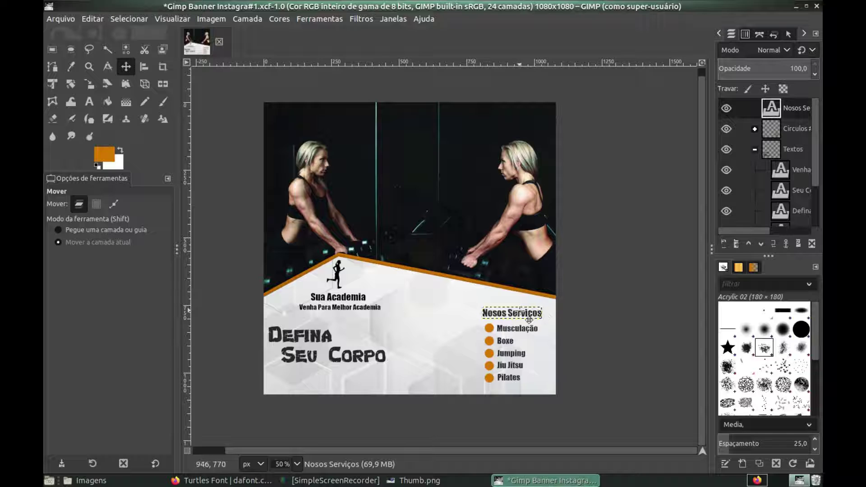
{"action": "left_click_drag", "start_coordinate": [779, 131], "coordinate": [779, 133]}
- Add orange 32 px 'Entre Em Contato' text aligned under the Seu Corpo heading
{"action": "key", "text": "t"}
{"action": "left_click", "coordinate": [387, 359]}
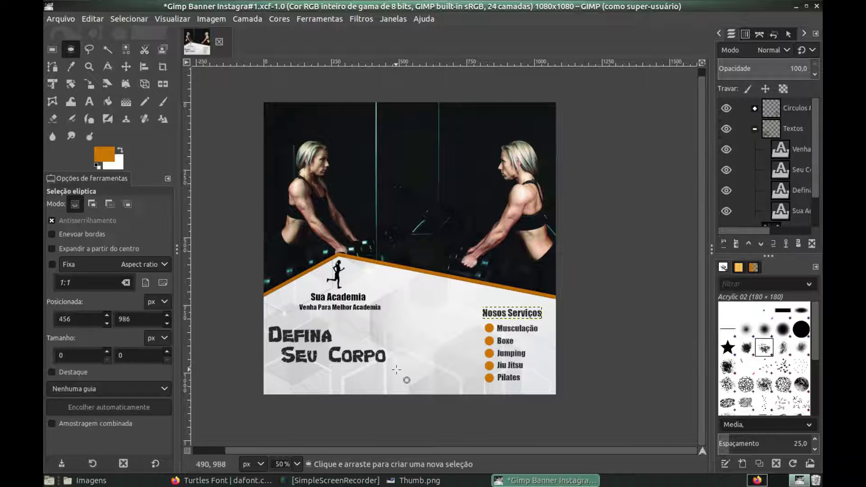
{"action": "type", "text": "Entre Em Contato"}
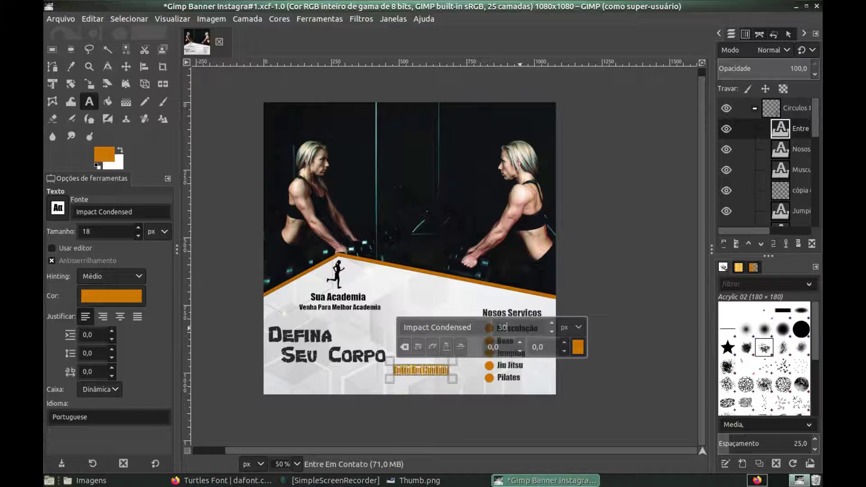
{"action": "key", "text": "Escape"}
{"action": "key", "text": "m"}
{"action": "left_click_drag", "start_coordinate": [422, 370], "coordinate": [405, 370]}
{"action": "scroll", "coordinate": [789, 162], "scroll_direction": "down", "scroll_amount": 3}
{"action": "left_click", "coordinate": [793, 175]}
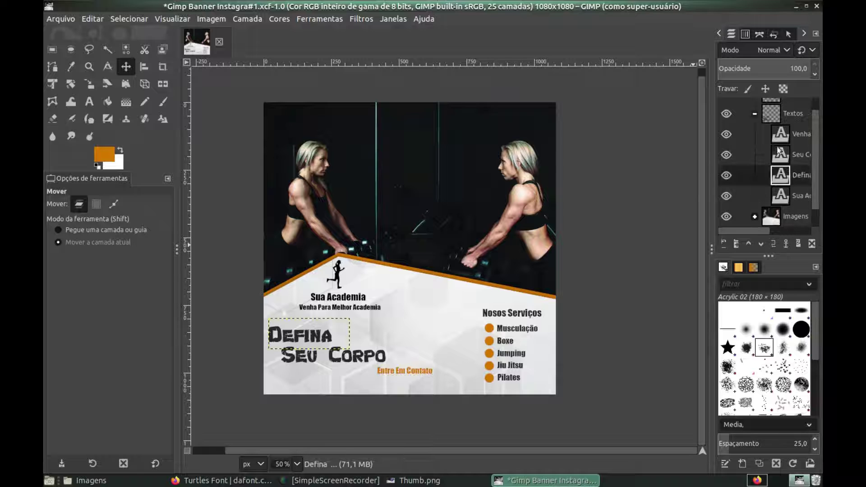
{"action": "left_click", "coordinate": [323, 353], "text": "shift"}
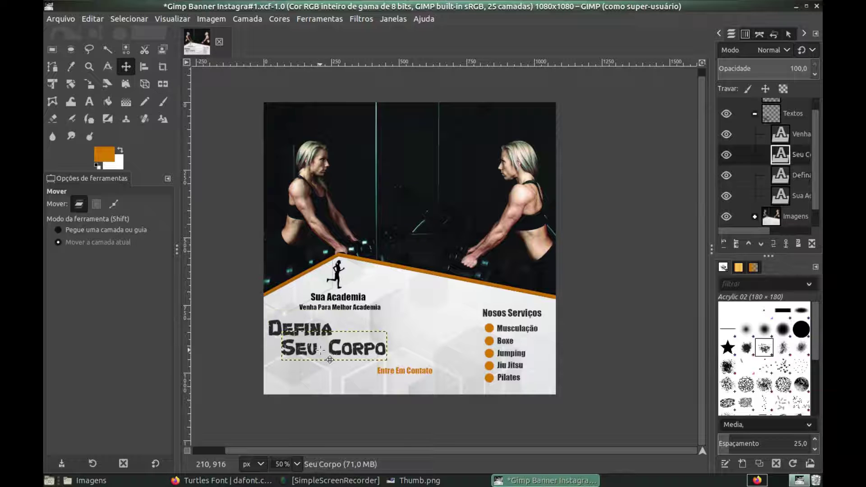
{"action": "left_click", "coordinate": [405, 370], "text": "shift"}
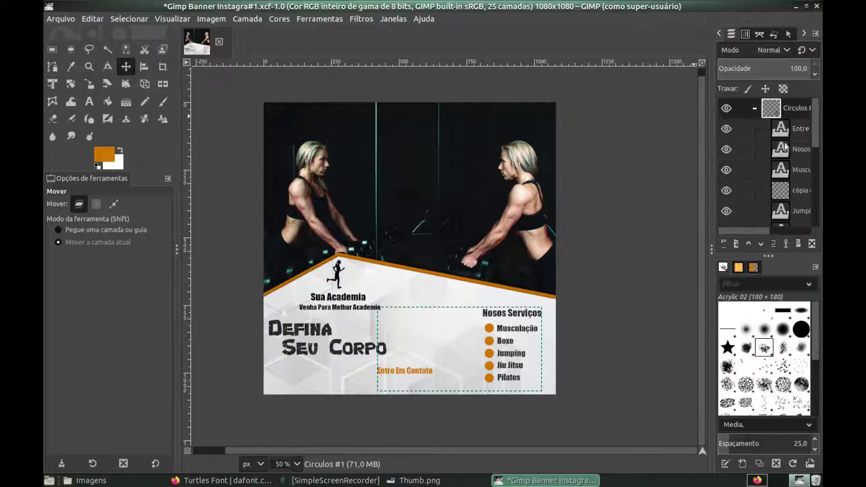
- Review the contact heading, fit the whole banner in view and switch to the file manager
{"action": "key", "text": "1"}
{"action": "double_click", "coordinate": [414, 367]}
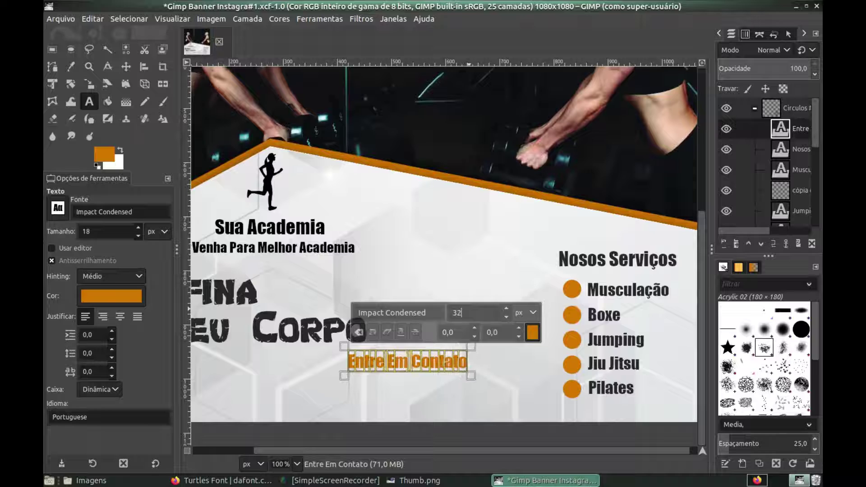
{"action": "key", "text": "Escape"}
{"action": "key", "text": "m"}
{"action": "key", "text": "shift+ctrl+j"}
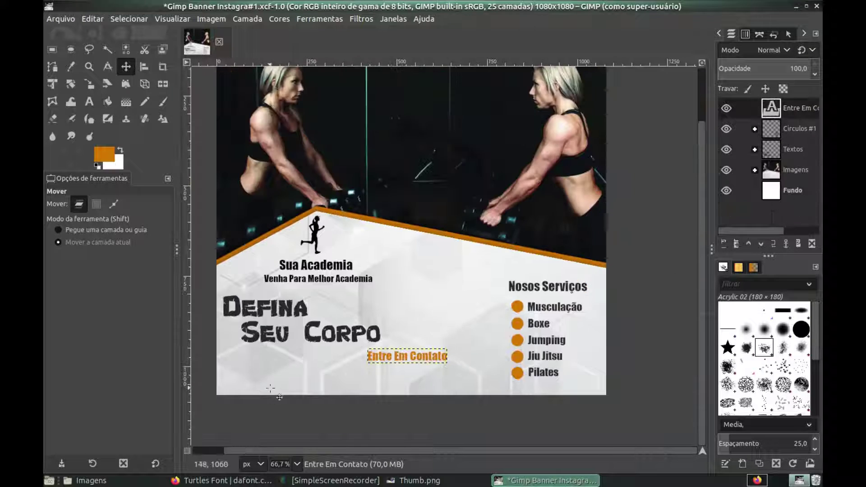
{"action": "key", "text": "alt+Tab"}
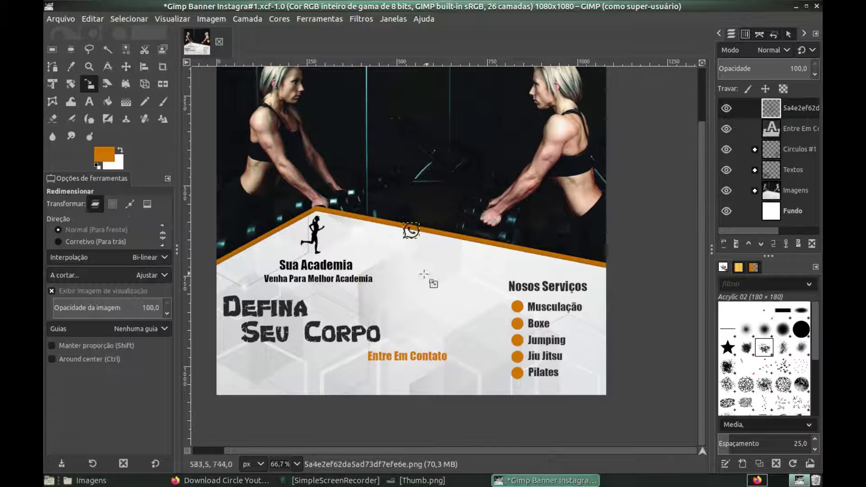
- Type the phone number beside the WhatsApp icon and bring in a scaled-down Instagram logo
{"action": "left_click", "coordinate": [243, 377]}
{"action": "type", "text": "555-5555"}
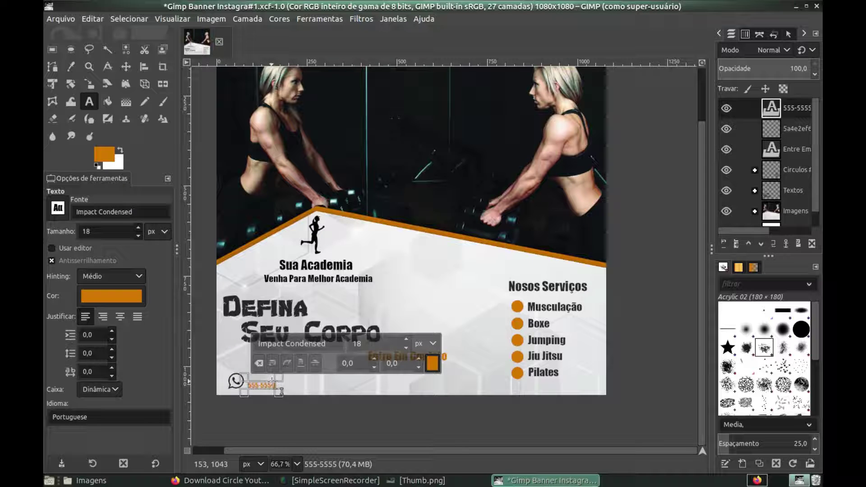
{"action": "type", "text": "m"}
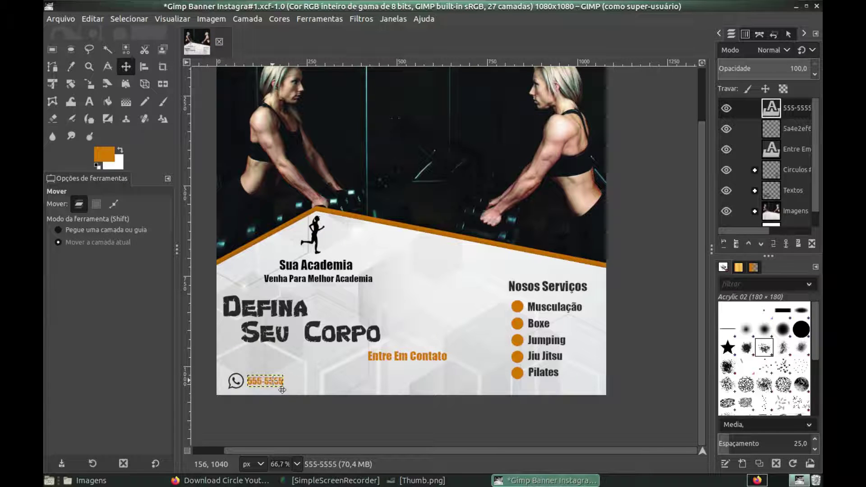
{"action": "left_click", "coordinate": [90, 480]}
{"action": "mouse_move", "coordinate": [690, 112]}
{"action": "left_mouse_down"}
{"action": "mouse_move", "coordinate": [411, 230]}
{"action": "mouse_move", "coordinate": [309, 348]}
{"action": "left_mouse_up"}
{"action": "key", "text": "shift+s"}
{"action": "left_click", "coordinate": [411, 230]}
{"action": "left_click", "coordinate": [656, 153]}
- Place the Instagram icon right of the phone number and add its @ handle text
{"action": "key", "text": "m"}
{"action": "key", "text": "2"}
{"action": "left_click_drag", "start_coordinate": [231, 391], "coordinate": [481, 391]}
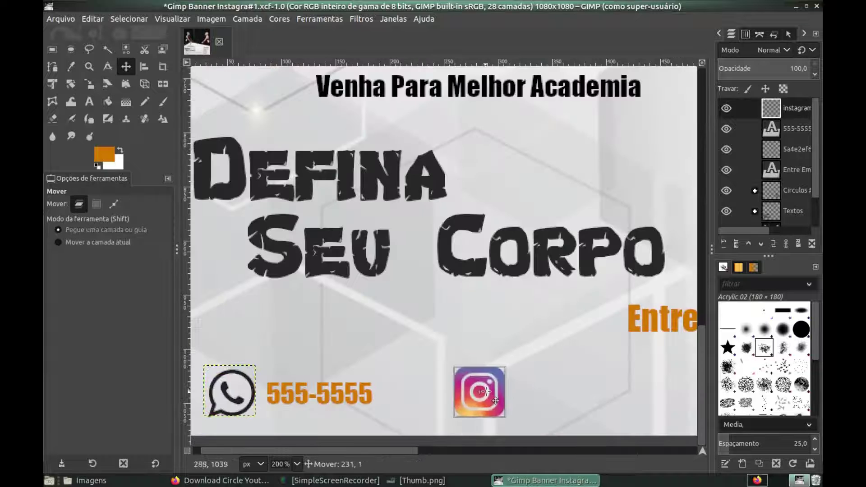
{"action": "key", "text": "1"}
{"action": "key", "text": "shift+ctrl+j"}
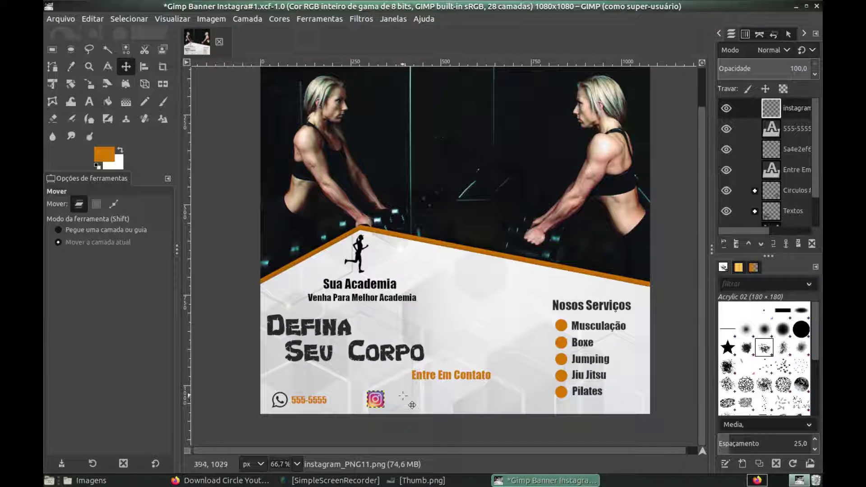
{"action": "key", "text": "t"}
{"action": "left_click", "coordinate": [381, 389]}
{"action": "type", "text": "@suacademia"}
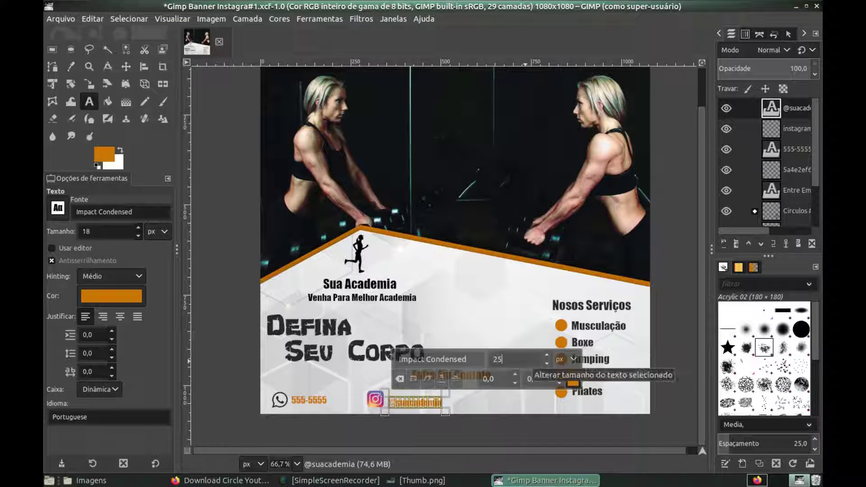
{"action": "key", "text": "Escape"}
{"action": "key", "text": "m"}
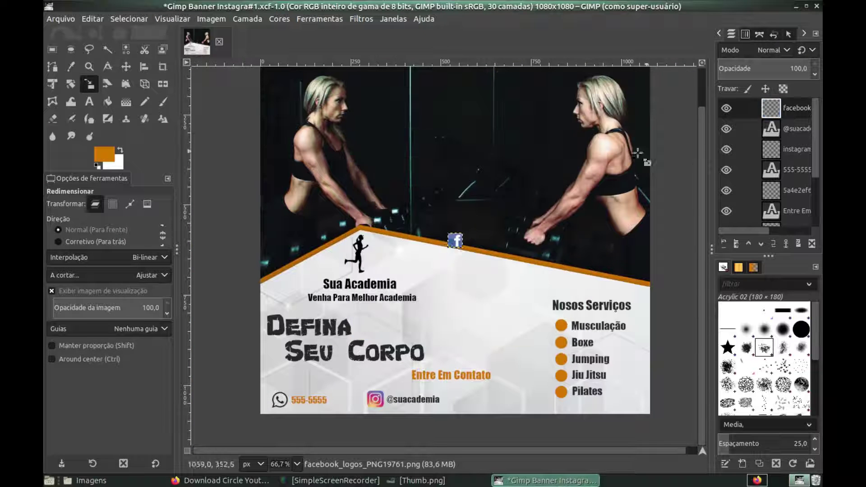
- Place the Facebook logo in the contact row with a 'suacademia' handle text beside it
{"action": "key", "text": "m"}
{"action": "left_click_drag", "start_coordinate": [460, 250], "coordinate": [386, 414]}
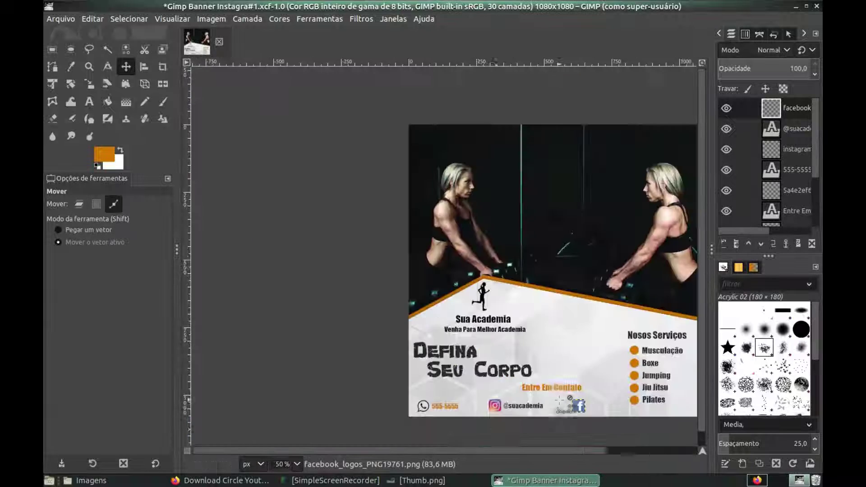
{"action": "key", "text": "t"}
{"action": "left_click", "coordinate": [469, 406]}
{"action": "type", "text": "suacademia"}
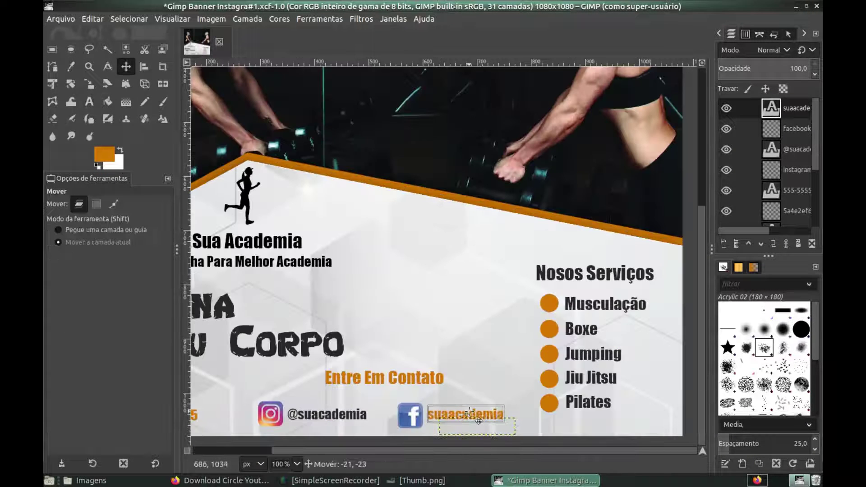
- Create a Midias Sociais layer group and move the social-media layers into it
{"action": "left_click", "coordinate": [736, 243]}
{"action": "double_click", "coordinate": [793, 108]}
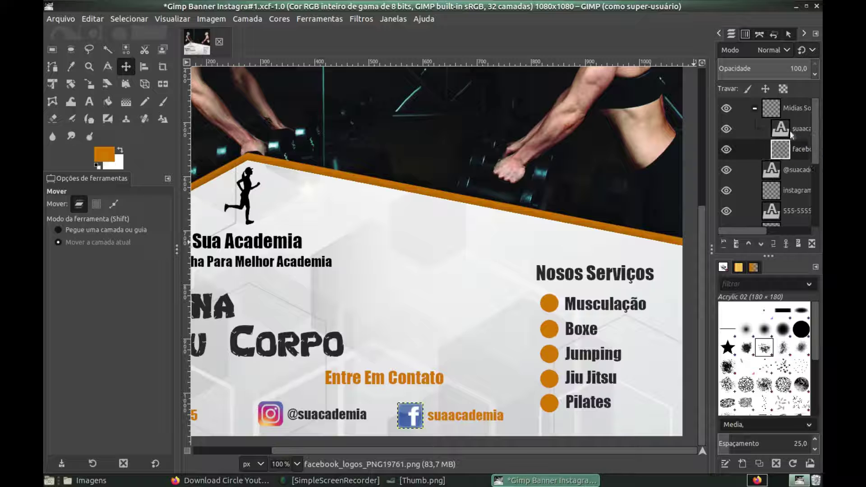
{"action": "left_click_drag", "start_coordinate": [785, 149], "coordinate": [794, 108]}
{"action": "key", "text": "shift+ctrl+j"}
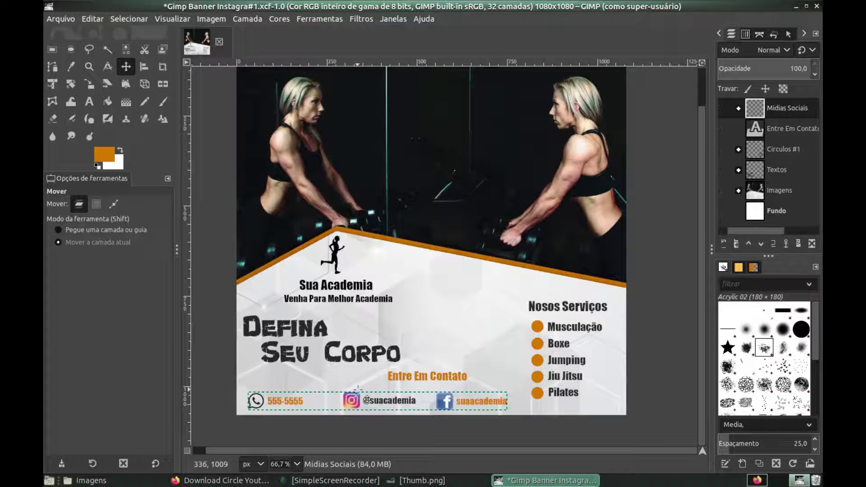
{"action": "left_click", "coordinate": [356, 406]}
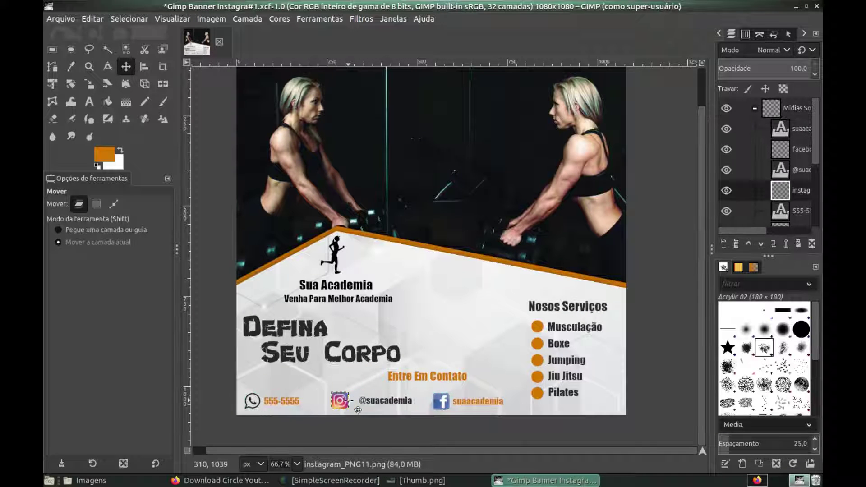
{"action": "left_click", "coordinate": [399, 403]}
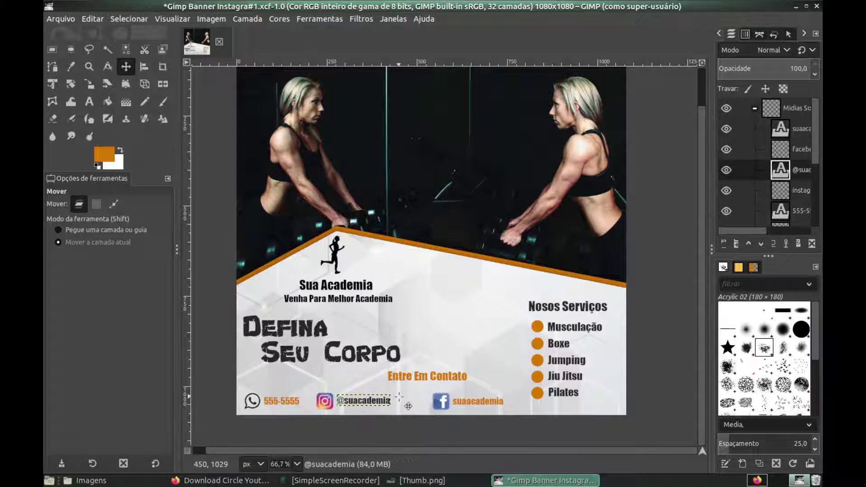
{"action": "left_click", "coordinate": [440, 401]}
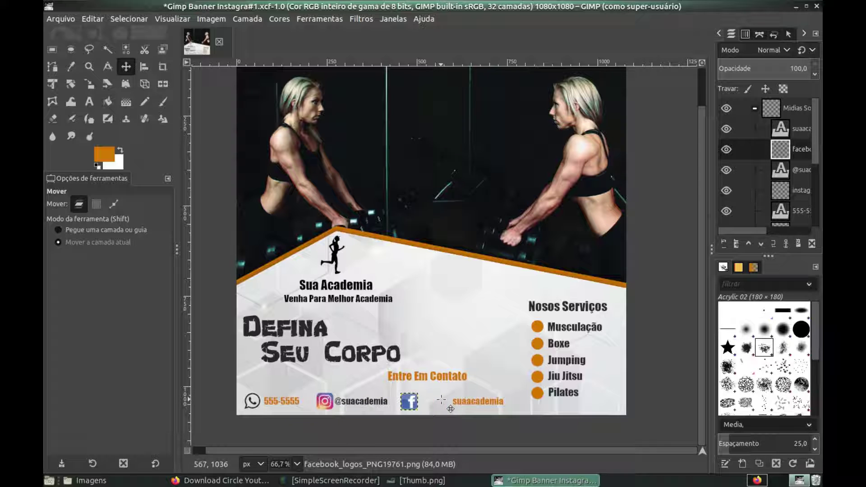
{"action": "left_click", "coordinate": [480, 399]}
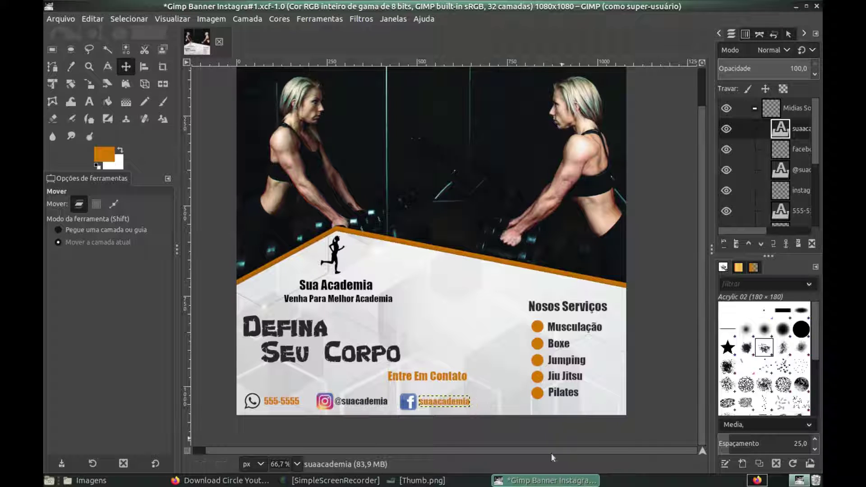
- Nudge the Circulos services group up slightly
{"action": "scroll", "coordinate": [791, 174], "scroll_direction": "down", "scroll_amount": 4}
{"action": "left_click", "coordinate": [794, 189]}
{"action": "left_click_drag", "start_coordinate": [551, 360], "coordinate": [551, 345]}
- Import the YouTube logo, scale it to 133 px and position it in the contact row
{"action": "left_click", "coordinate": [91, 480]}
{"action": "mouse_move", "coordinate": [410, 379]}
{"action": "left_mouse_down"}
{"action": "mouse_move", "coordinate": [549, 458]}
{"action": "mouse_move", "coordinate": [432, 242]}
{"action": "left_mouse_up"}
{"action": "key", "text": "shift+s"}
{"action": "left_click", "coordinate": [429, 240]}
{"action": "key", "text": "Return"}
{"action": "key", "text": "Return"}
{"action": "key", "text": "m"}
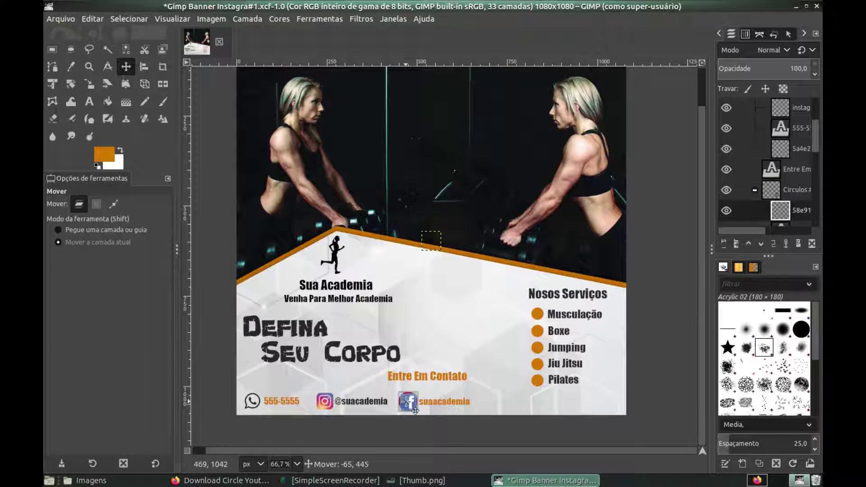
{"action": "key", "text": "shift+s"}
{"action": "left_click", "coordinate": [408, 401]}
{"action": "key", "text": "Return"}
{"action": "key", "text": "m"}
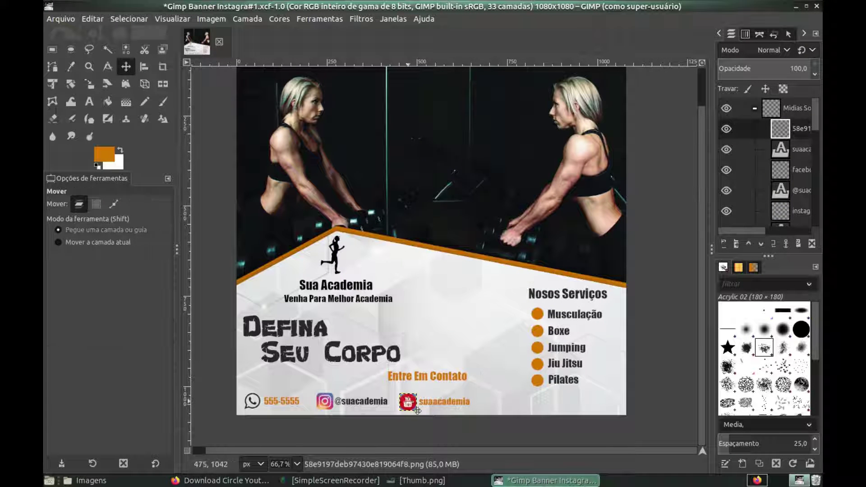
- Add a pasted suaacademia handle text beside the YouTube logo
{"action": "key", "text": "t"}
{"action": "left_click", "coordinate": [501, 401]}
{"action": "type", "text": "suaacademia"}
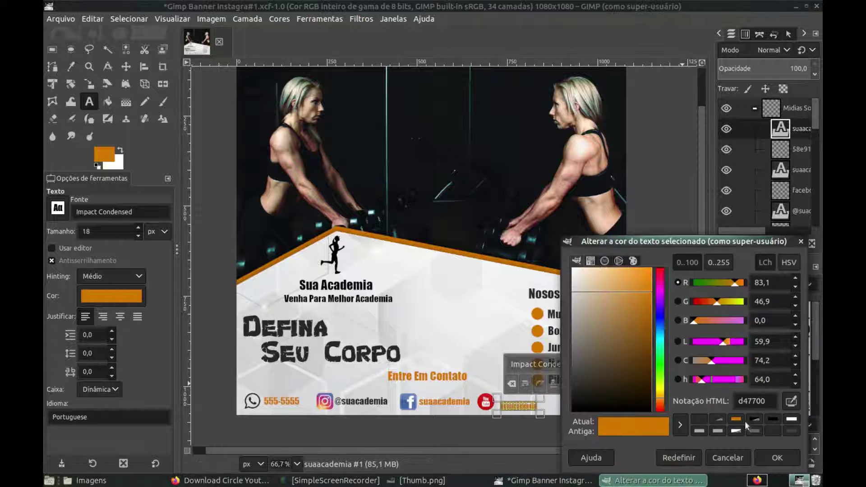
{"action": "key", "text": "Escape"}
{"action": "key", "text": "m"}
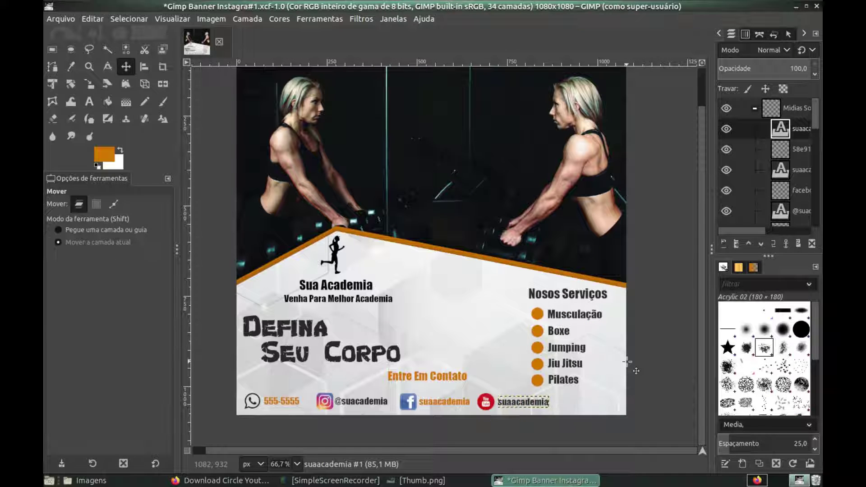
- Shift the Midias Sociais group right to centre the row, and save the project
{"action": "left_click", "coordinate": [756, 109]}
{"action": "left_click_drag", "start_coordinate": [420, 381], "coordinate": [454, 381]}
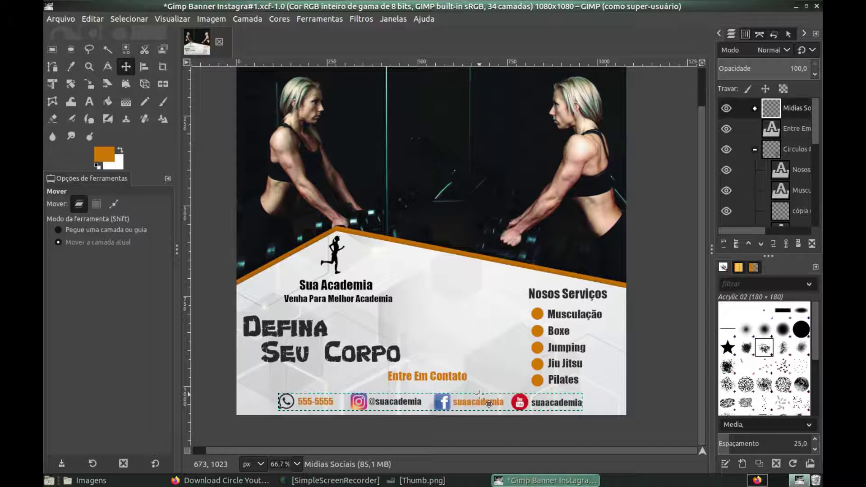
{"action": "left_click", "coordinate": [454, 381], "text": "shift"}
{"action": "key", "text": "ctrl+s"}
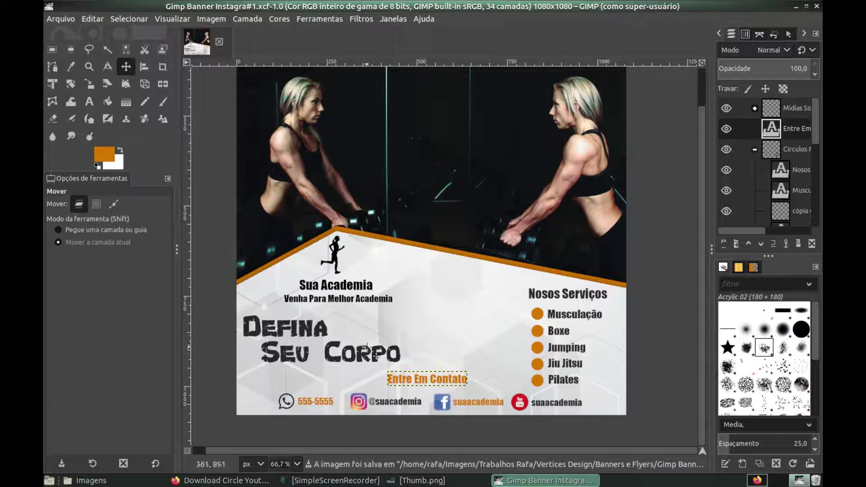
{"action": "key", "text": "alt+Tab"}
- Import the leg-press photo, raise it to the top, and shrink it to about 293×195
{"action": "mouse_move", "coordinate": [271, 109]}
{"action": "left_mouse_down"}
{"action": "mouse_move", "coordinate": [778, 124]}
{"action": "mouse_move", "coordinate": [776, 104]}
{"action": "left_mouse_up"}
{"action": "left_click", "coordinate": [754, 170]}
{"action": "key", "text": "shift+s"}
{"action": "left_click", "coordinate": [432, 260]}
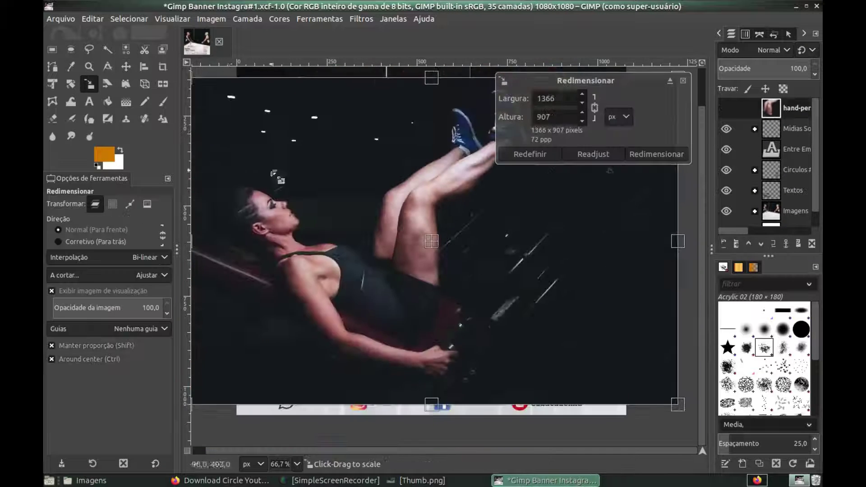
{"action": "left_click_drag", "start_coordinate": [431, 260], "coordinate": [444, 252]}
{"action": "left_click", "coordinate": [646, 154]}
{"action": "key", "text": "shift+r"}
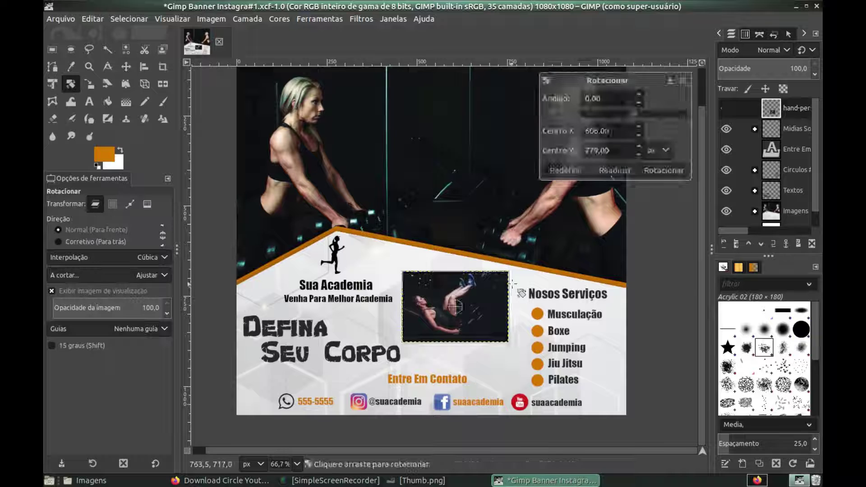
- Mask the photo with a rectangle selection rounded to 18 px corners
{"action": "key", "text": "r"}
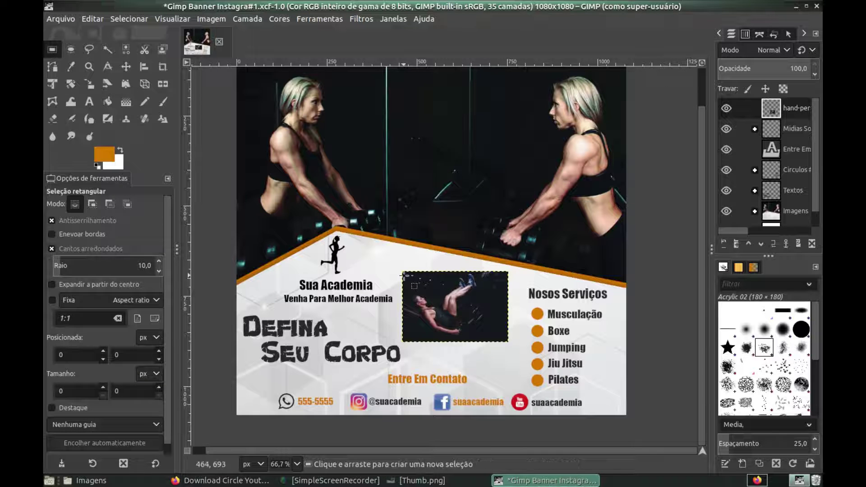
{"action": "key", "text": "Return"}
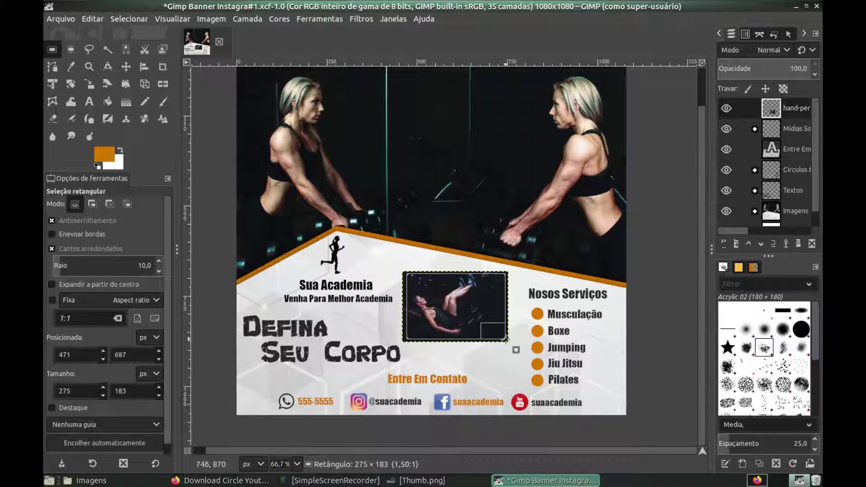
{"action": "left_click", "coordinate": [160, 260]}
{"action": "right_click", "coordinate": [449, 315]}
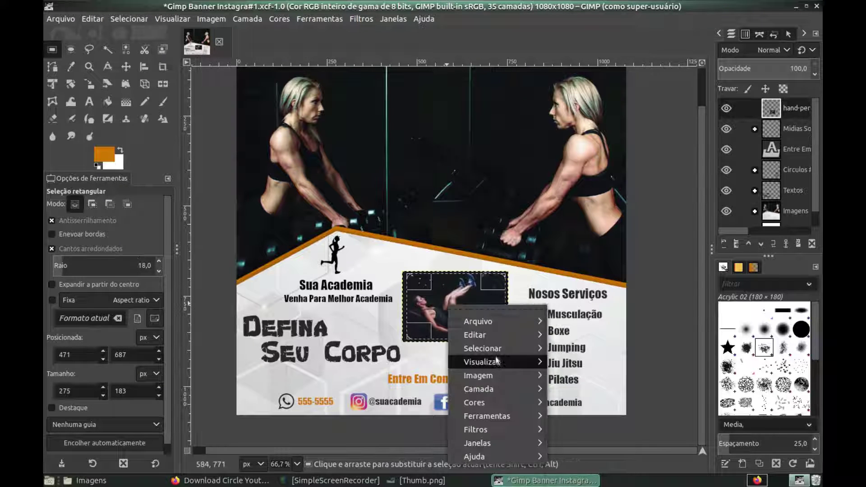
{"action": "left_click", "coordinate": [563, 379]}
{"action": "left_click", "coordinate": [529, 431]}
- Tilt the leg-press photo about -23.55°
{"action": "key", "text": "shift+r"}
{"action": "mouse_move", "coordinate": [497, 300]}
{"action": "left_mouse_down"}
{"action": "mouse_move", "coordinate": [491, 283]}
{"action": "mouse_move", "coordinate": [450, 287]}
{"action": "left_mouse_up"}
{"action": "key", "text": "Return"}
{"action": "key", "text": "m"}
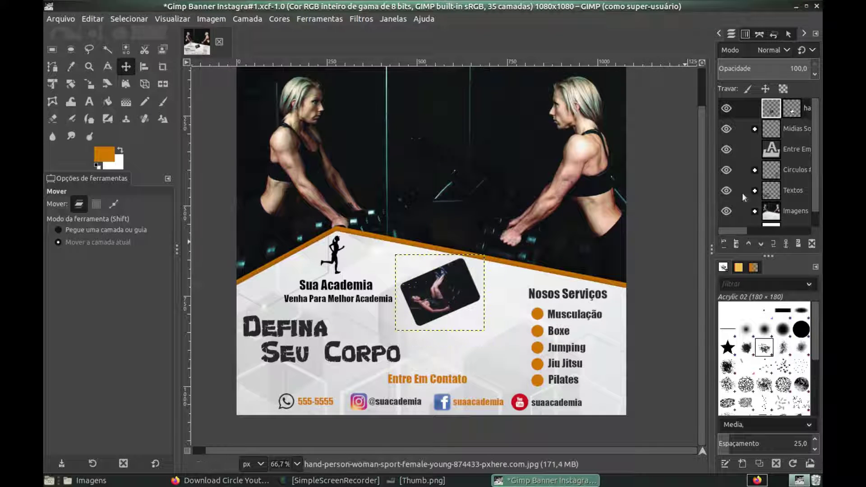
- Nudge the leg-press photo and rescale the Circulos services group
{"action": "left_click_drag", "start_coordinate": [399, 318], "coordinate": [402, 319]}
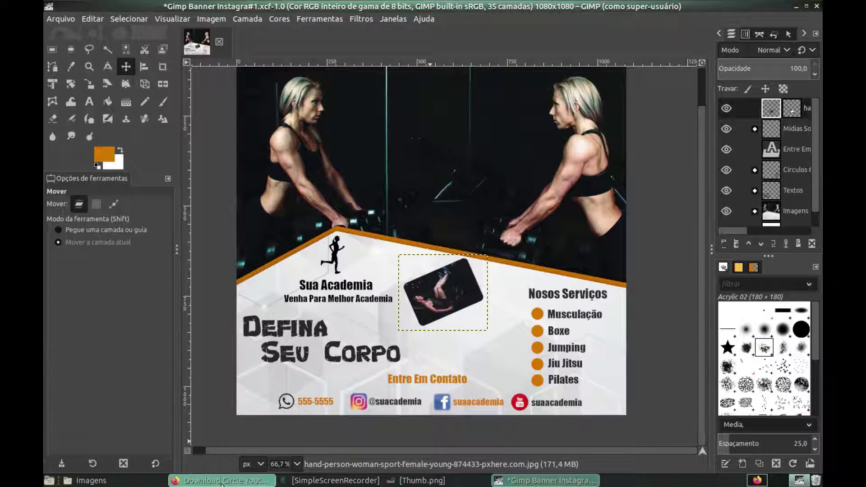
{"action": "left_click", "coordinate": [771, 170]}
{"action": "key", "text": "shift+s"}
{"action": "left_click", "coordinate": [580, 331]}
{"action": "key", "text": "Return"}
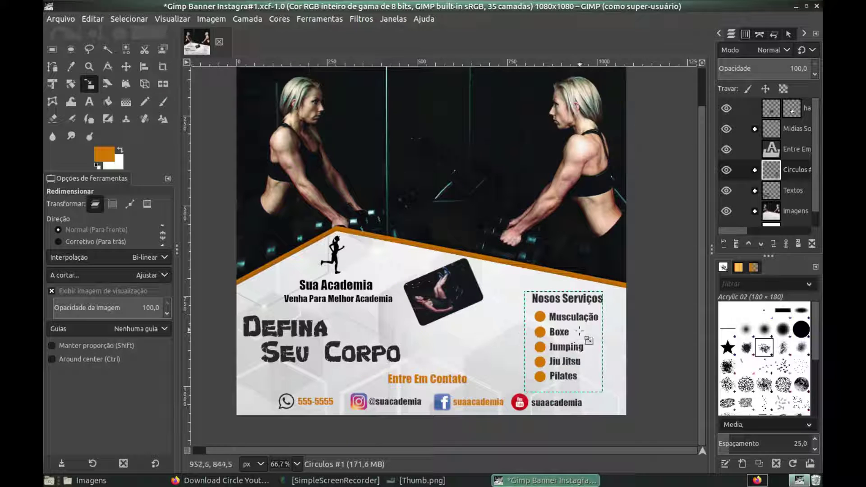
- Import the barbell squat photo, accept its colour profile, shrink it and move it down-right
{"action": "left_click", "coordinate": [86, 480]}
{"action": "mouse_move", "coordinate": [774, 115]}
{"action": "left_mouse_down"}
{"action": "mouse_move", "coordinate": [436, 312]}
{"action": "mouse_move", "coordinate": [451, 252]}
{"action": "mouse_move", "coordinate": [471, 266]}
{"action": "left_mouse_up"}
{"action": "left_click", "coordinate": [560, 311]}
{"action": "left_click", "coordinate": [469, 248]}
{"action": "key", "text": "Return"}
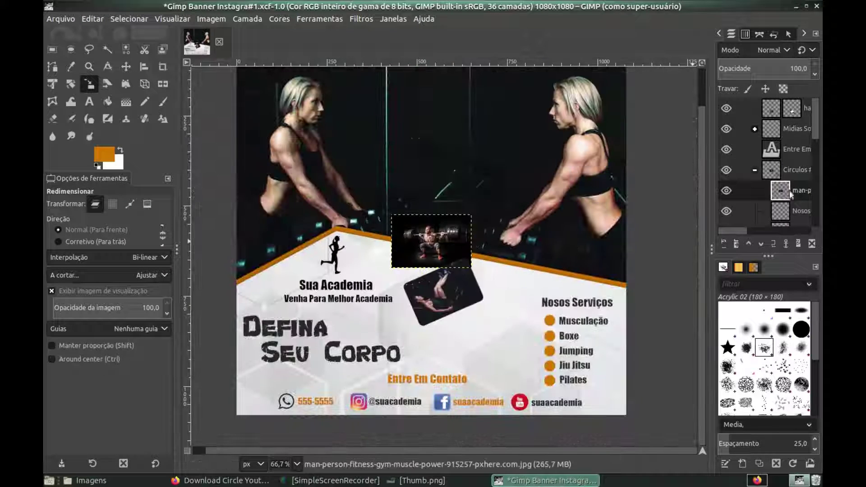
{"action": "key", "text": "m"}
{"action": "left_click_drag", "start_coordinate": [431, 241], "coordinate": [494, 310]}
- Mask the barbell photo with a rounded-corner rectangle selection
{"action": "scroll", "coordinate": [493, 288], "scroll_direction": "up", "scroll_amount": 2}
{"action": "key", "text": "r"}
{"action": "left_click_drag", "start_coordinate": [413, 296], "coordinate": [564, 380]}
{"action": "right_click", "coordinate": [480, 188]}
{"action": "left_click", "coordinate": [629, 372]}
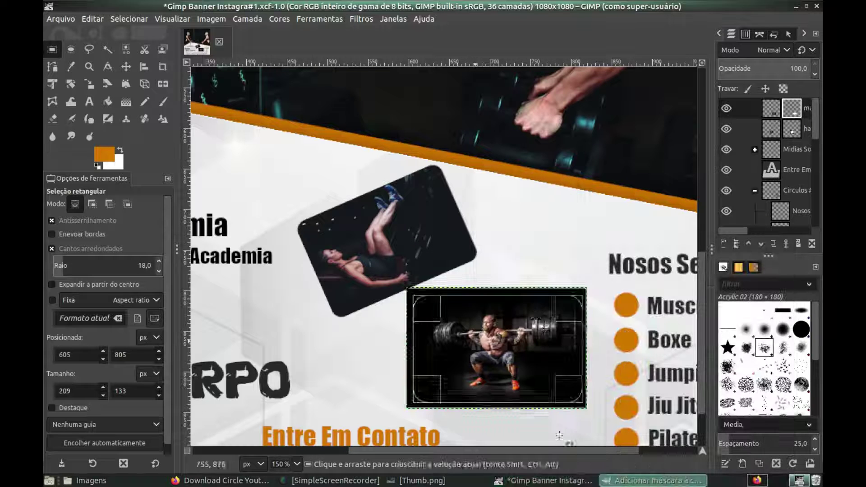
- Give the barbell photo an initial tilt
{"action": "key", "text": "shift+r"}
{"action": "left_click", "coordinate": [495, 347]}
{"action": "key", "text": "1"}
{"action": "left_click_drag", "start_coordinate": [559, 311], "coordinate": [519, 343]}
{"action": "key", "text": "Return"}
{"action": "key", "text": "m"}
- Redo the tilt to about 15.34° and set the photo beside the services list
{"action": "key", "text": "ctrl+z"}
{"action": "key", "text": "shift+r"}
{"action": "left_click", "coordinate": [518, 345]}
{"action": "left_click_drag", "start_coordinate": [518, 344], "coordinate": [539, 358]}
{"action": "key", "text": "Return"}
{"action": "key", "text": "m"}
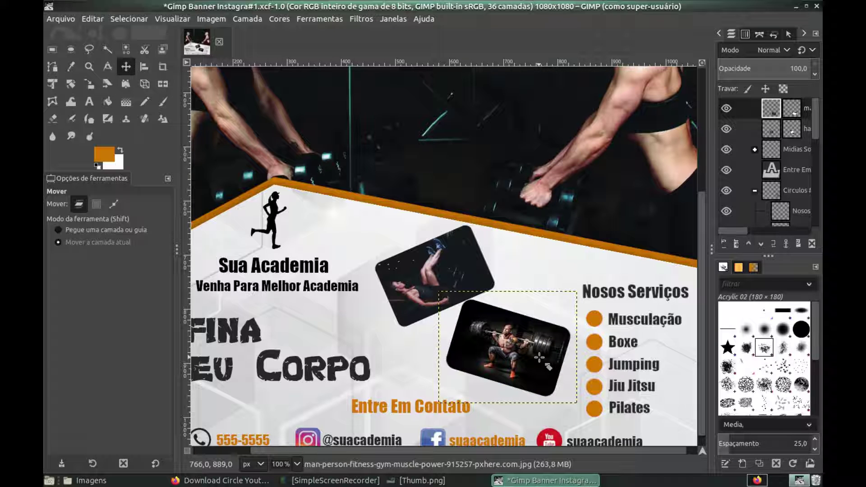
{"action": "scroll", "coordinate": [537, 347], "scroll_direction": "down", "scroll_amount": 3}
{"action": "scroll", "coordinate": [518, 333], "scroll_direction": "up", "scroll_amount": 1}
- Nudge the leg-press and barbell photos into their final spots
{"action": "left_click", "coordinate": [501, 305], "text": "shift"}
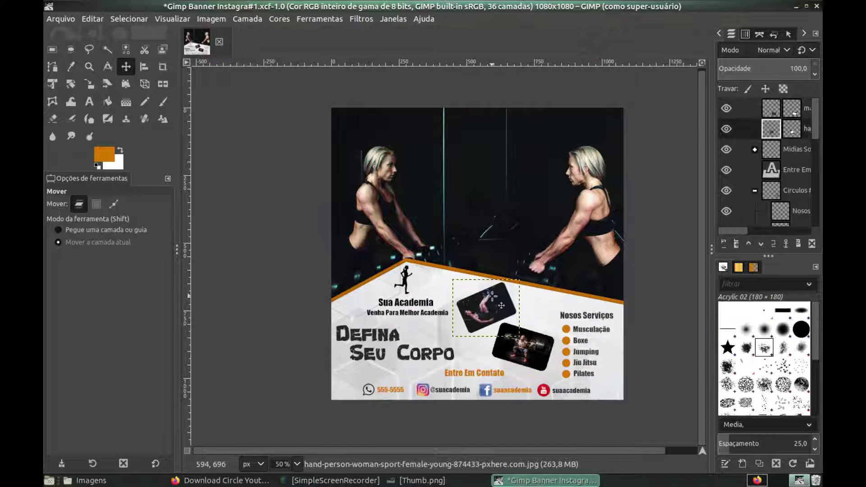
{"action": "left_click", "coordinate": [788, 105]}
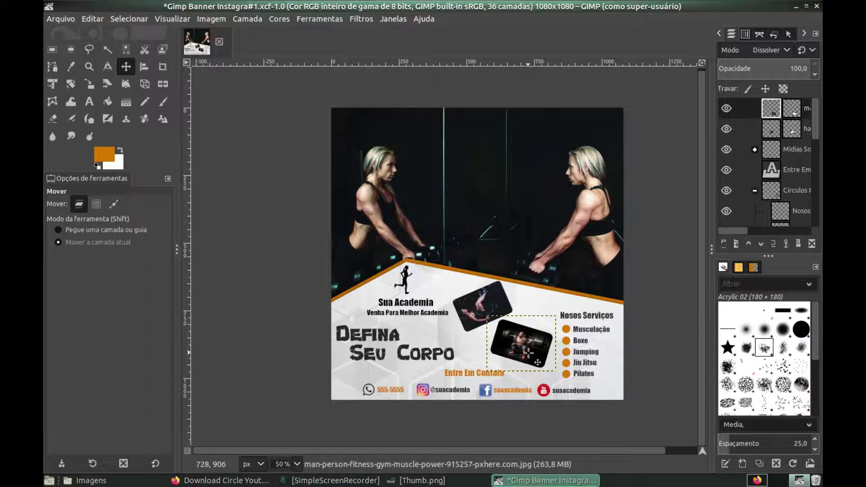
{"action": "key", "text": "1"}
{"action": "scroll", "coordinate": [767, 180], "scroll_direction": "down", "scroll_amount": 3}
- Recolour the Sua Academia heading near-black and review the Venha tagline colour
{"action": "left_click", "coordinate": [796, 195]}
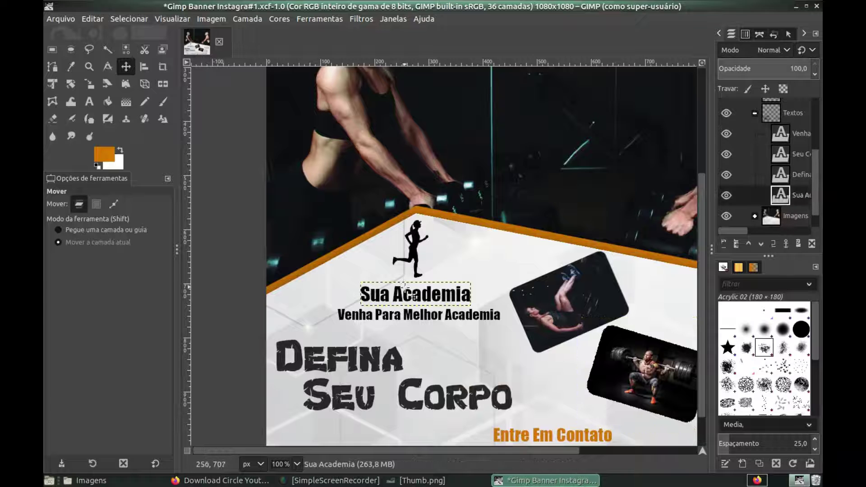
{"action": "key", "text": "t"}
{"action": "left_click_drag", "start_coordinate": [361, 294], "coordinate": [421, 294]}
{"action": "left_click", "coordinate": [442, 327]}
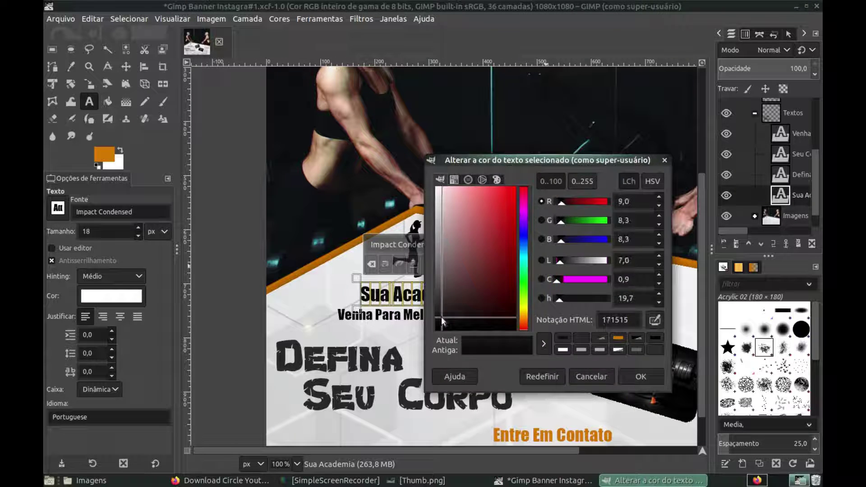
{"action": "left_click", "coordinate": [640, 376]}
{"action": "left_click_drag", "start_coordinate": [338, 314], "coordinate": [499, 314]}
{"action": "left_click", "coordinate": [487, 270]}
{"action": "key", "text": "Return"}
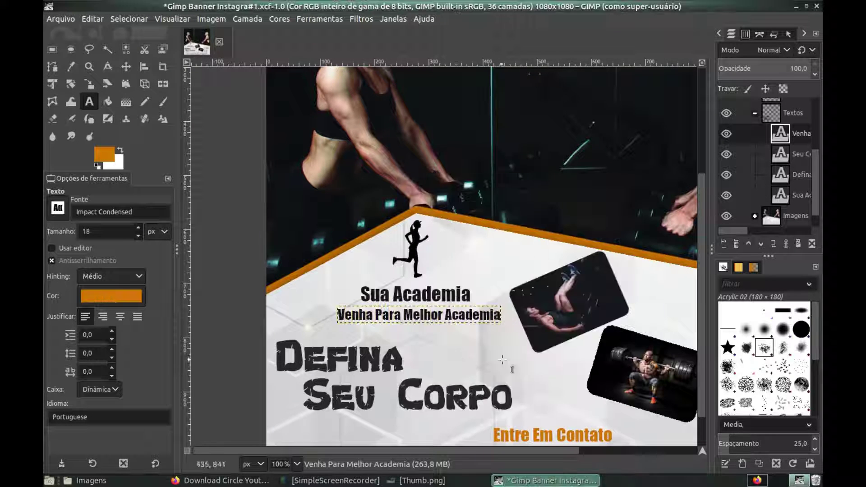
- Save the project and export the banner as 'Gimp Banner Instagra#1.png'
{"action": "key", "text": "minus"}
{"action": "key", "text": "minus"}
{"action": "key", "text": "ctrl+s"}
{"action": "key", "text": "ctrl+shift+e"}
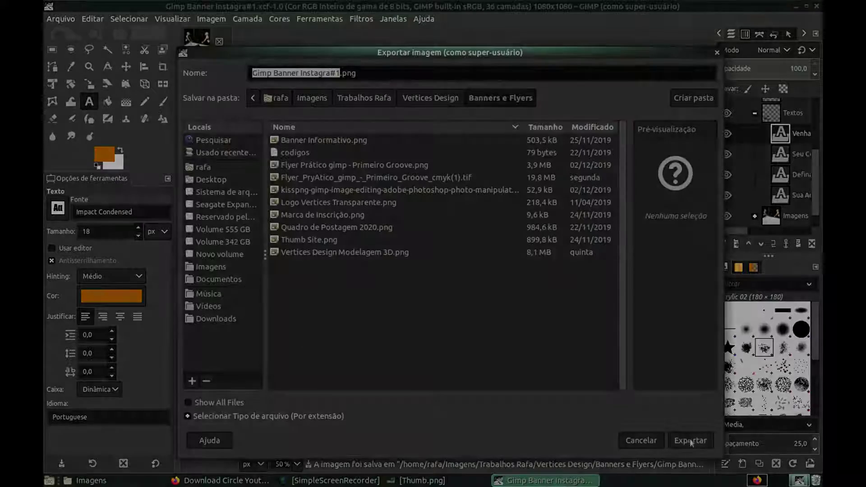
{"action": "left_click", "coordinate": [691, 443]}
{"action": "key", "text": "Return"}
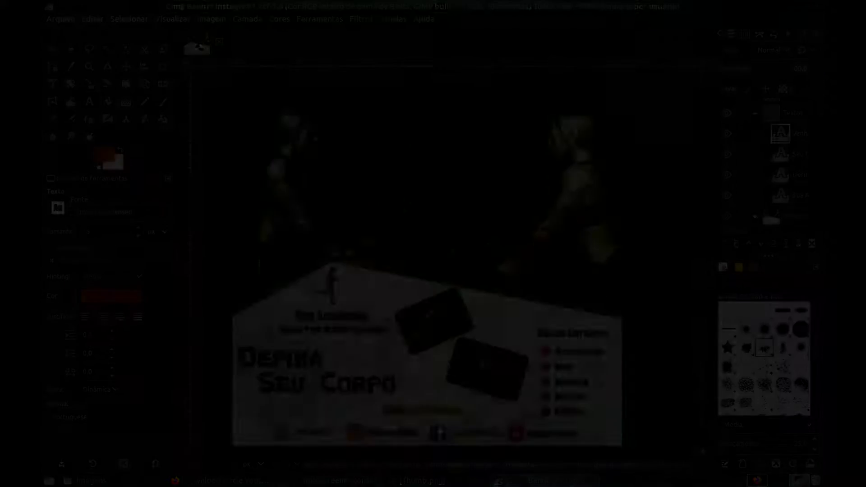